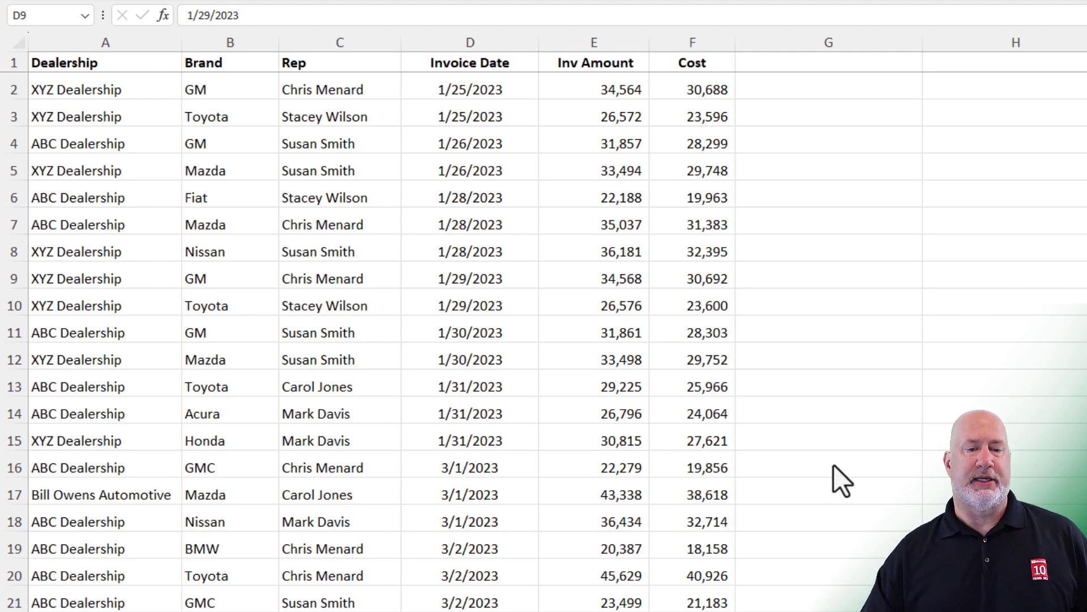
# Step: Check the invoice amounts in column E, from row 2 down to row 1000 and back
pyautogui.click(588, 86)
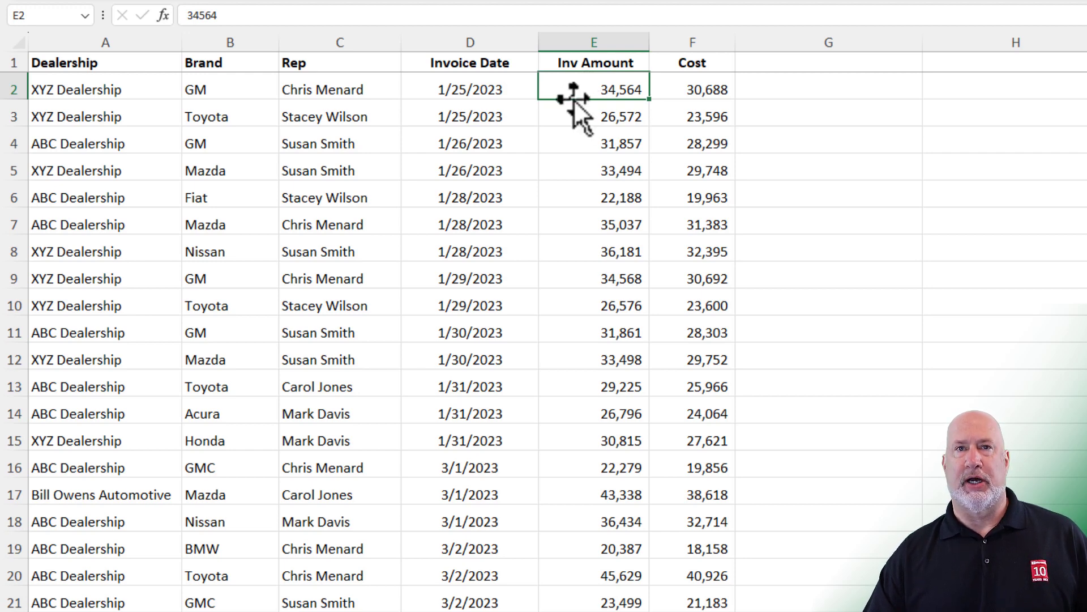
pyautogui.doubleClick(573, 99)
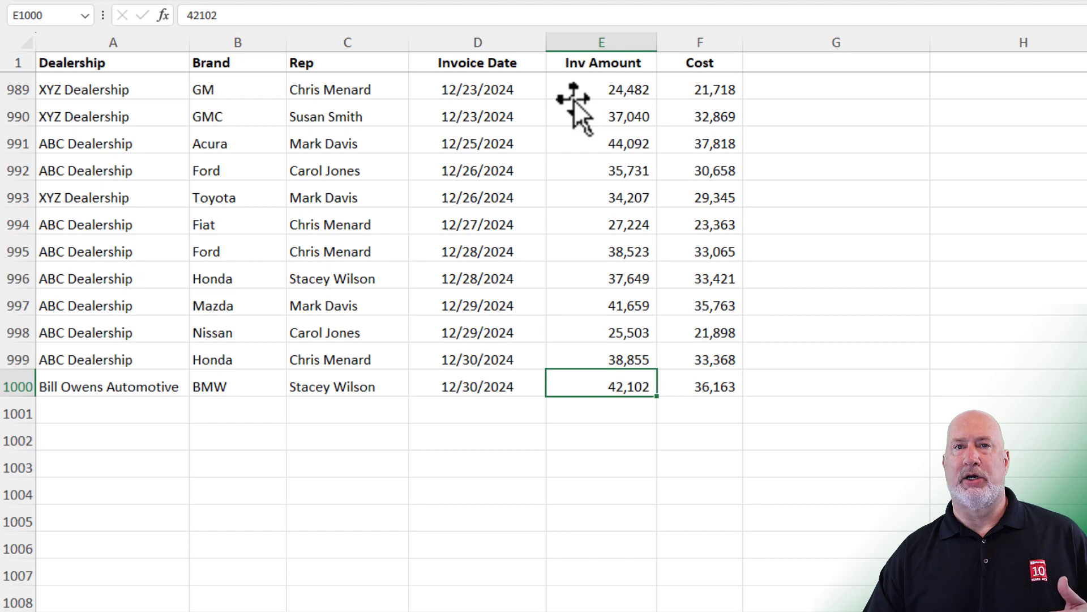
pyautogui.doubleClick(593, 370)
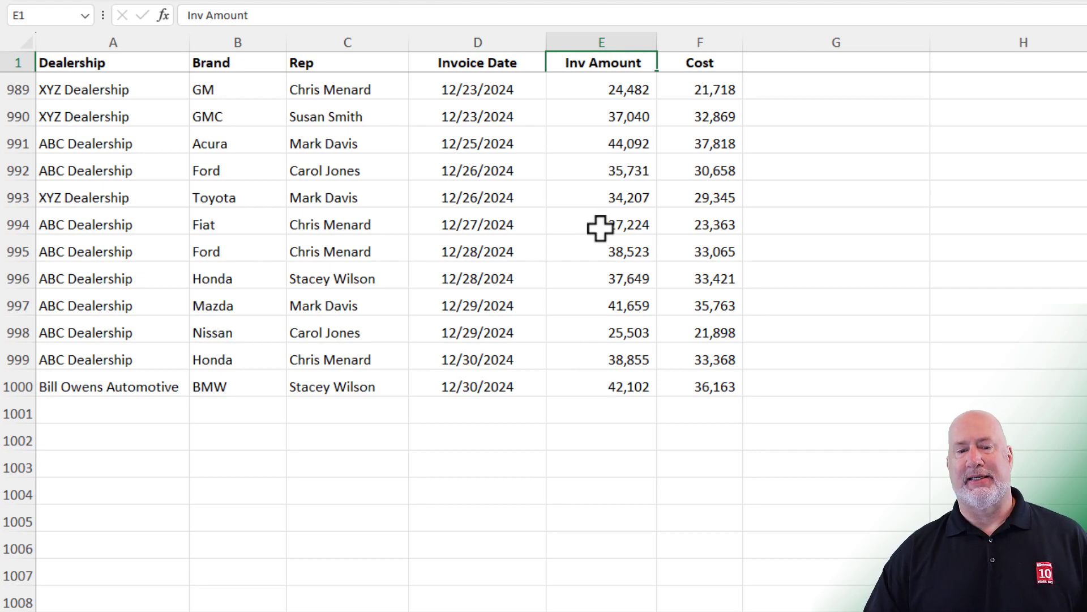
pyautogui.press('Down')
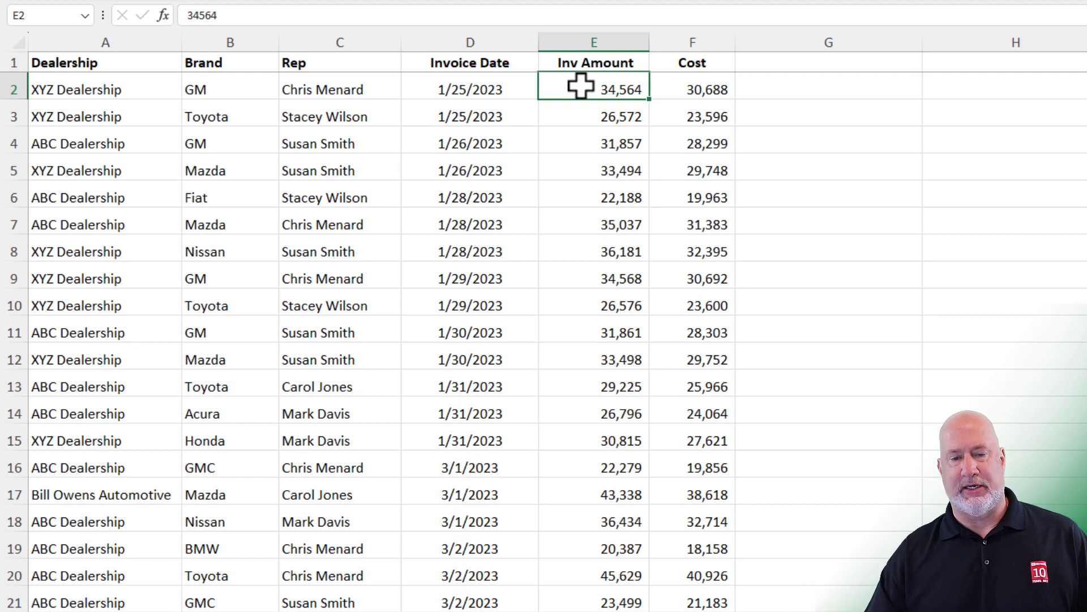
# Step: Enter the header 'Profit' in cell G1
pyautogui.click(778, 66)
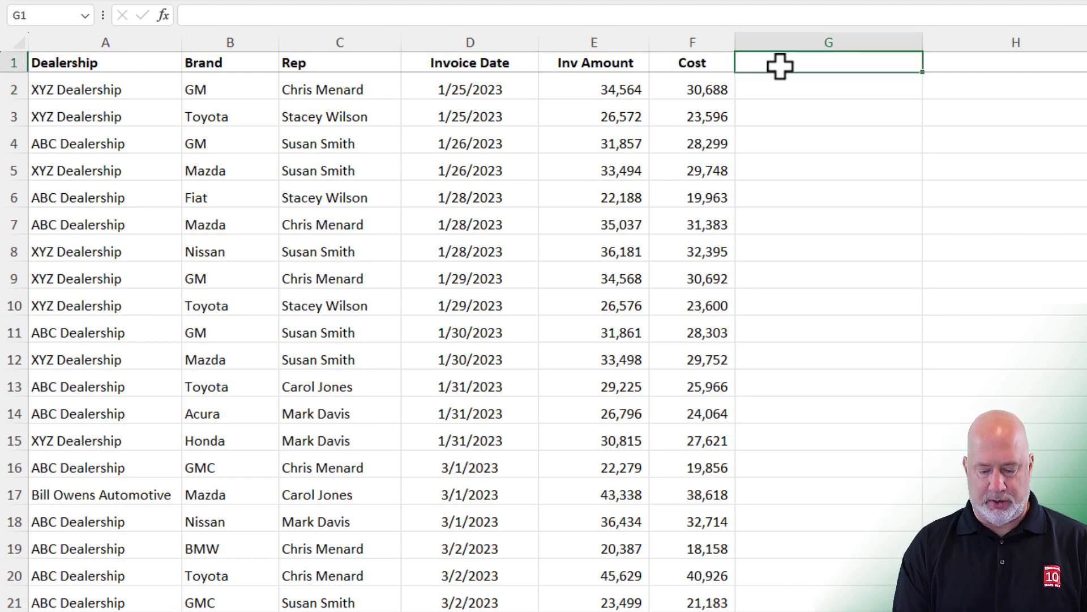
pyautogui.write('Profi')
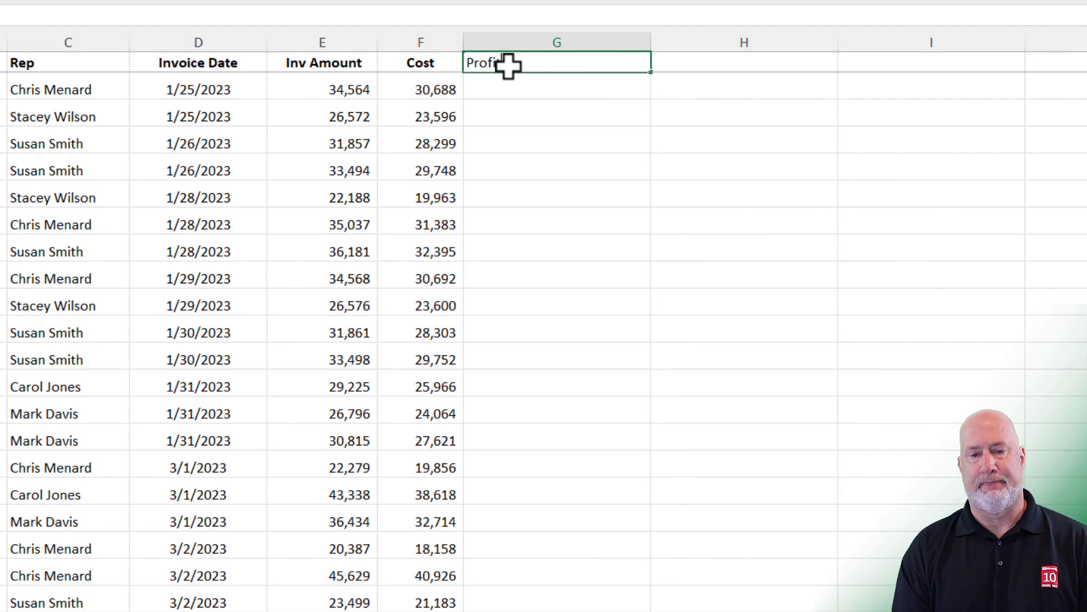
pyautogui.press('Return')
# Step: Copy the Cost header's bold, centred formatting onto the Profit header with Format Painter
pyautogui.click(508, 66)
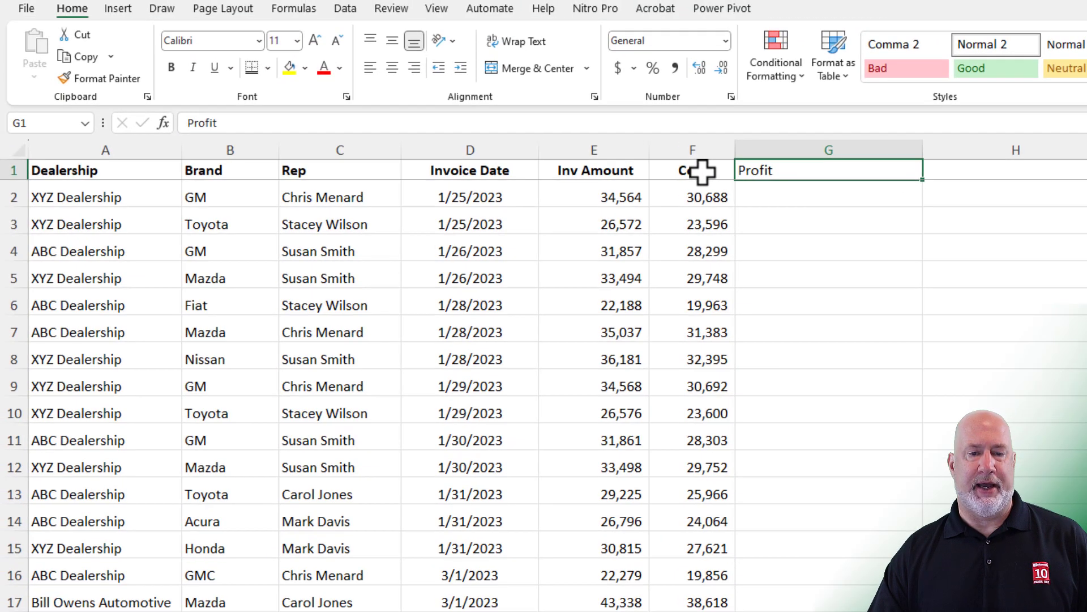
pyautogui.click(702, 171)
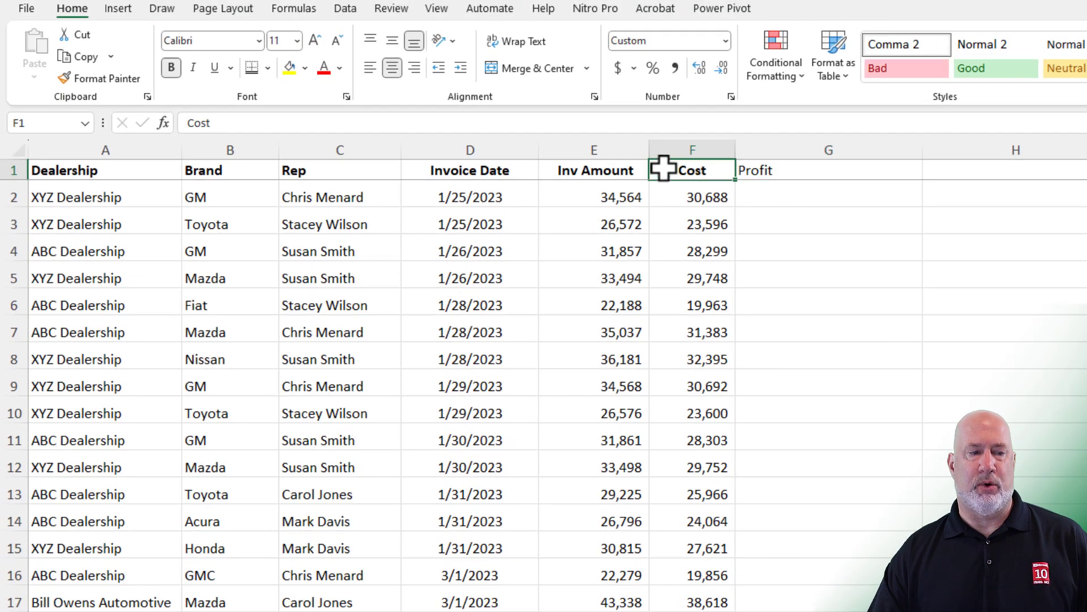
pyautogui.click(118, 78)
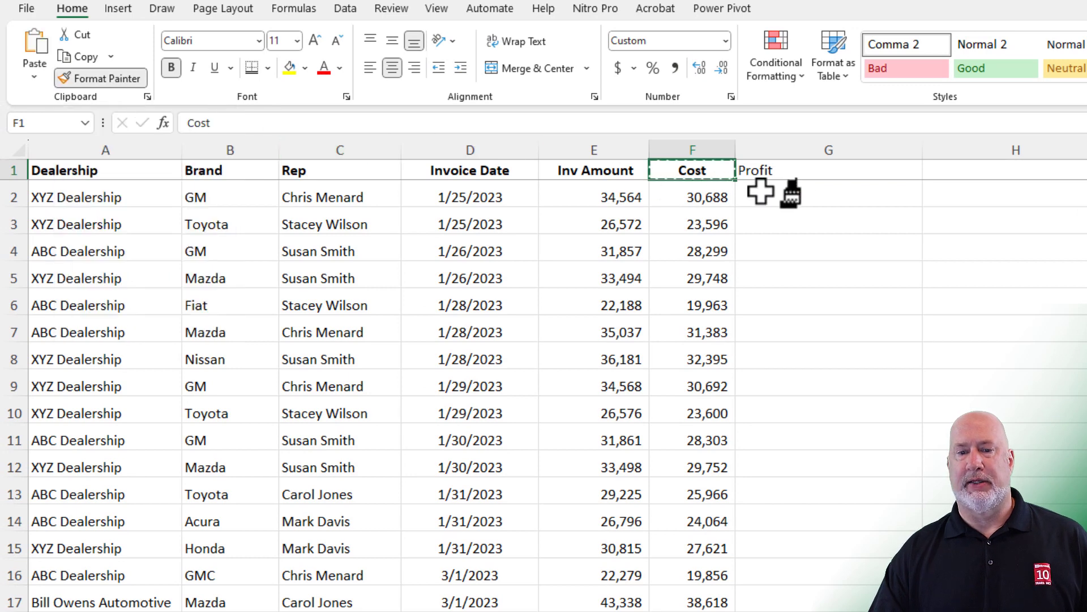
pyautogui.click(784, 172)
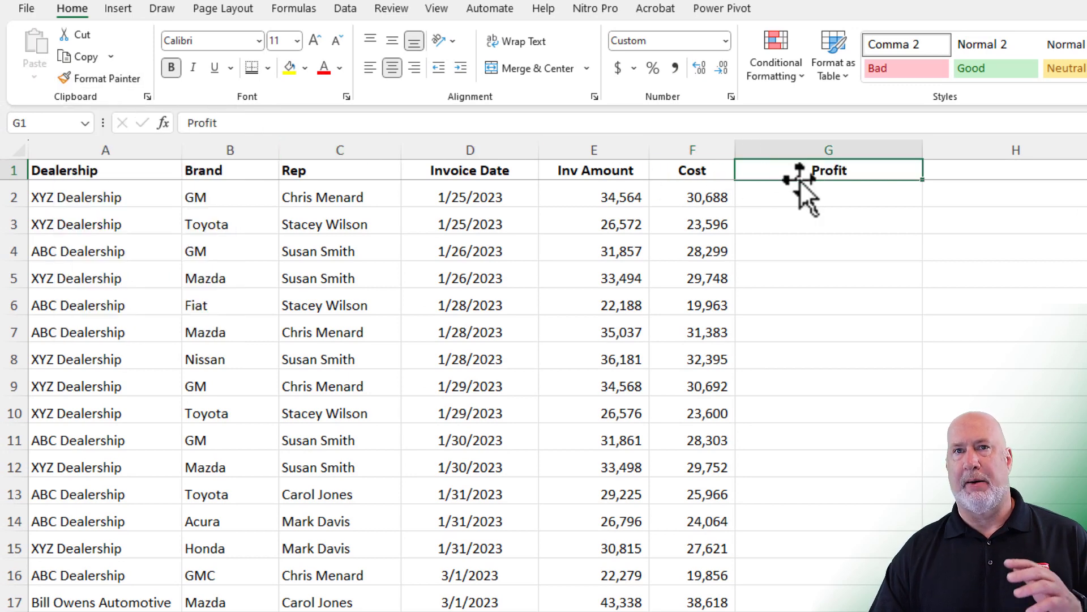
pyautogui.click(808, 194)
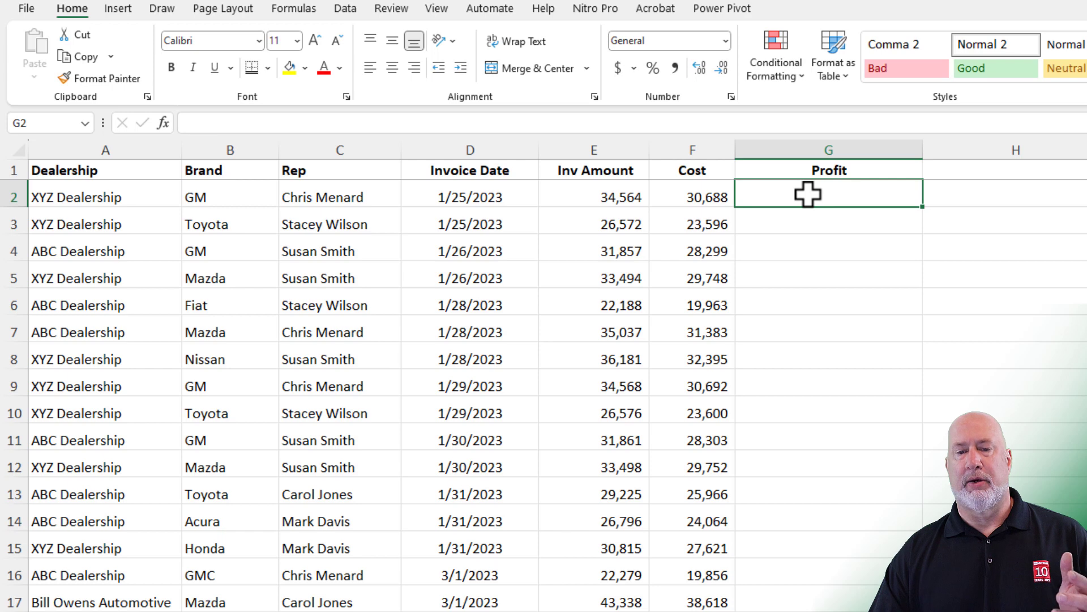
# Step: Enter the formula =E2-F2 in G2 to show the first order's profit of 3,876
pyautogui.write('=')
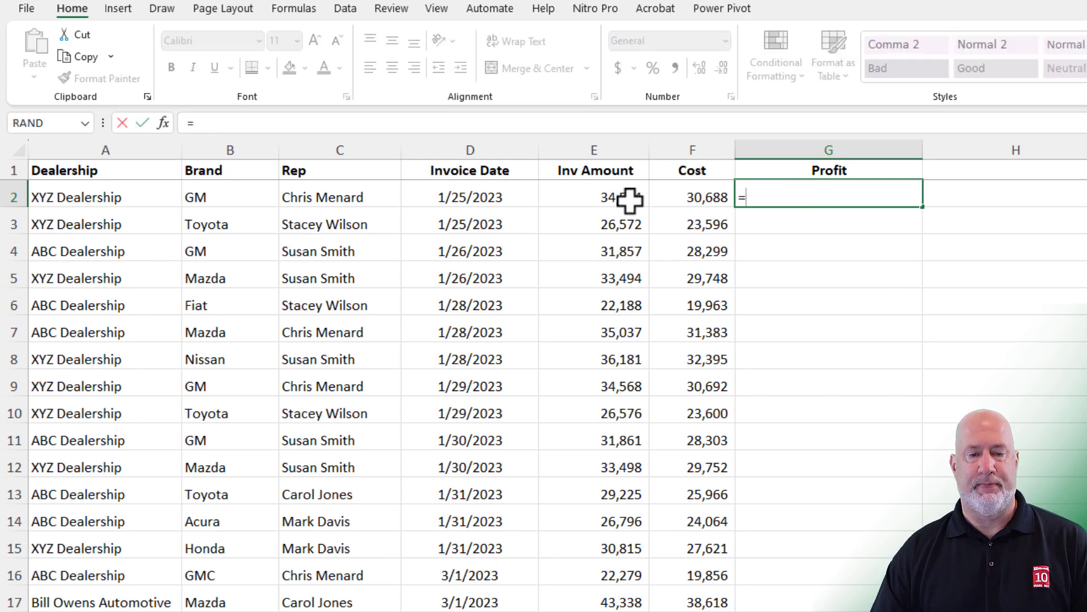
pyautogui.click(630, 199)
pyautogui.write('-')
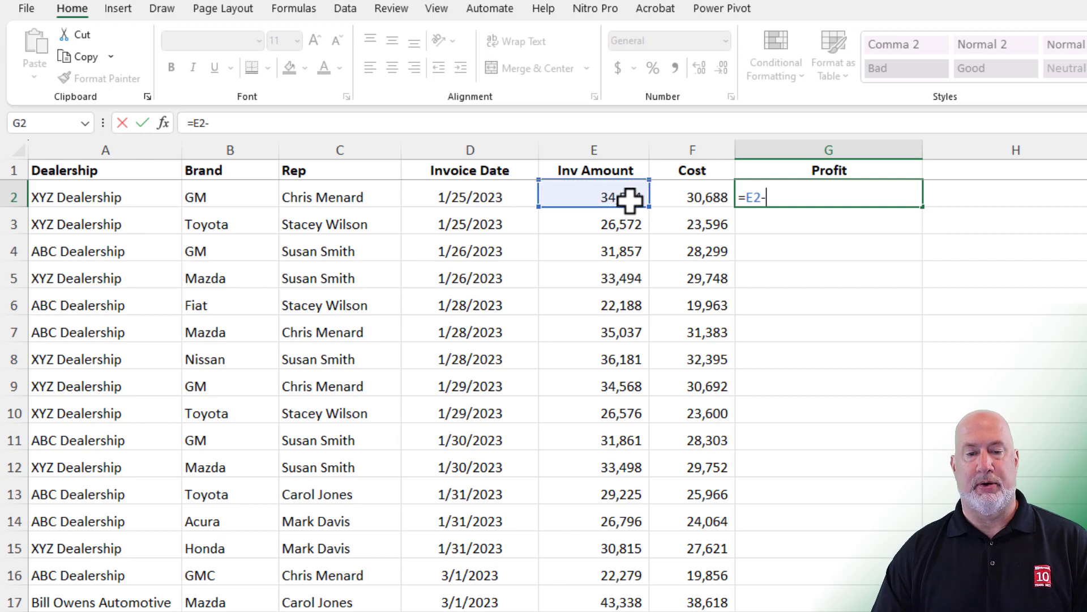
pyautogui.click(695, 198)
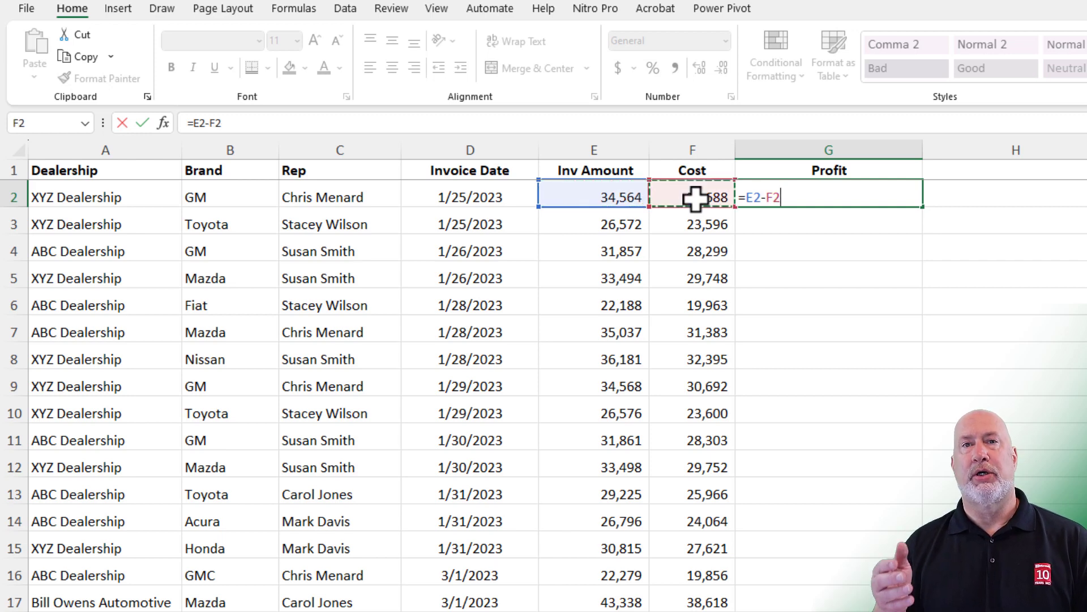
pyautogui.hotkey('ctrl', 'Return')
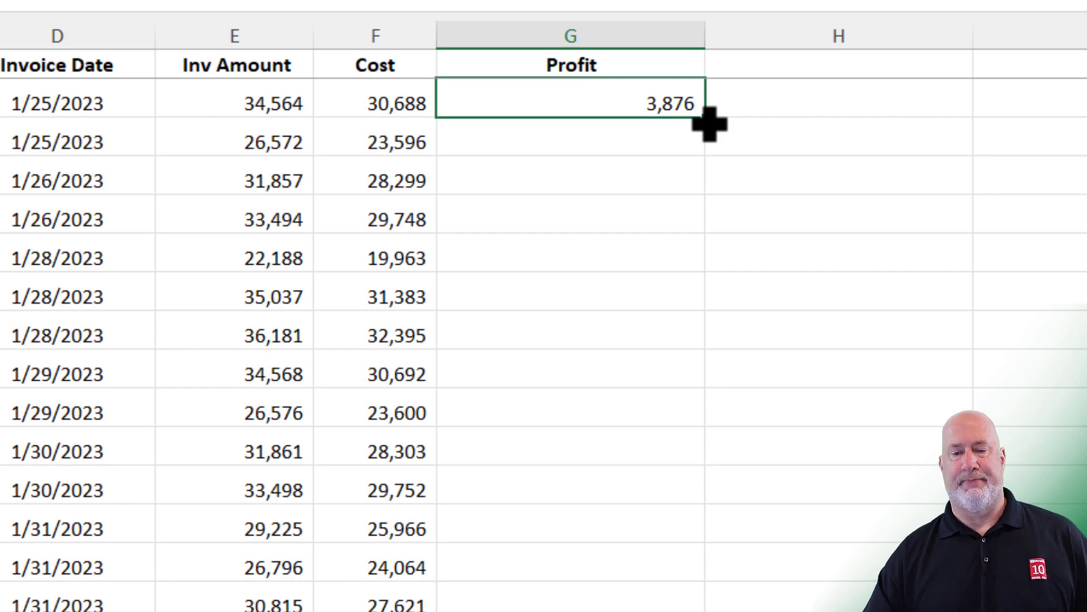
# Step: Copy the =E2-F2 formula down G2:G1000 and verify it at G3 and row 1000
pyautogui.doubleClick(707, 118)
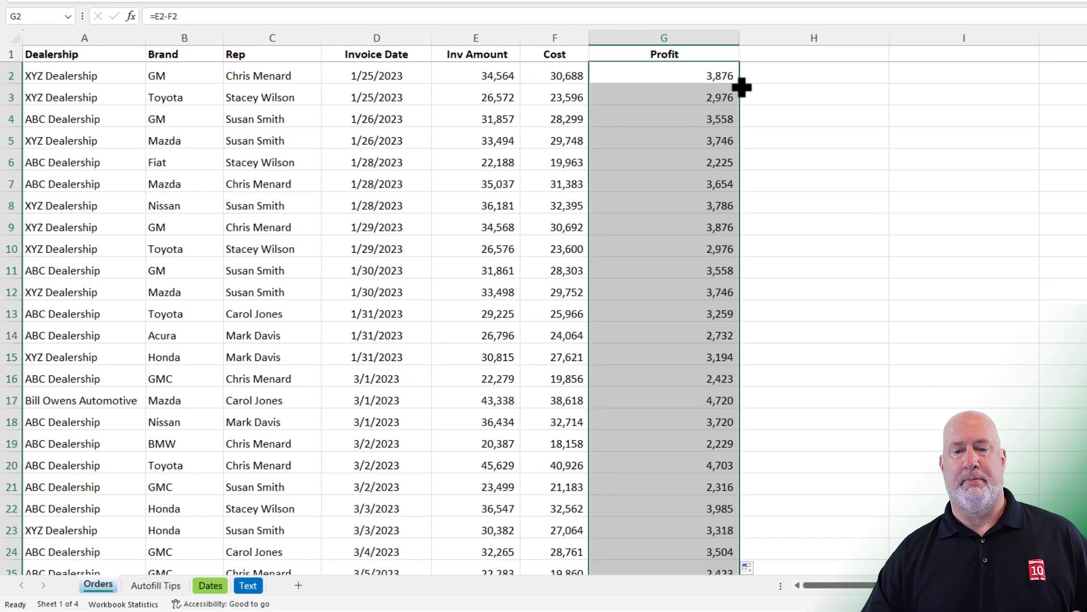
pyautogui.click(667, 94)
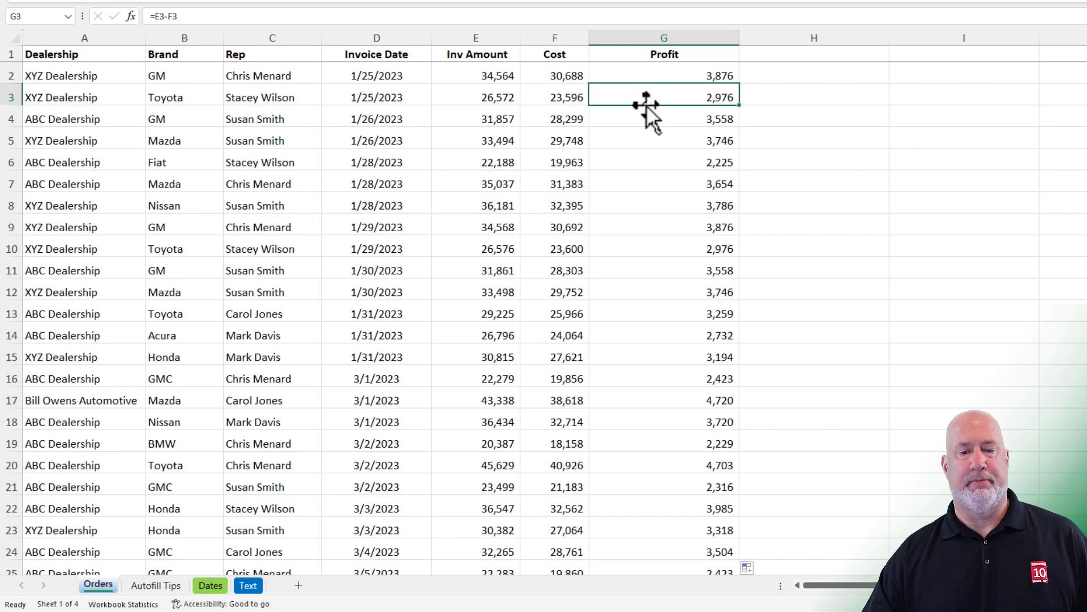
pyautogui.doubleClick(646, 106)
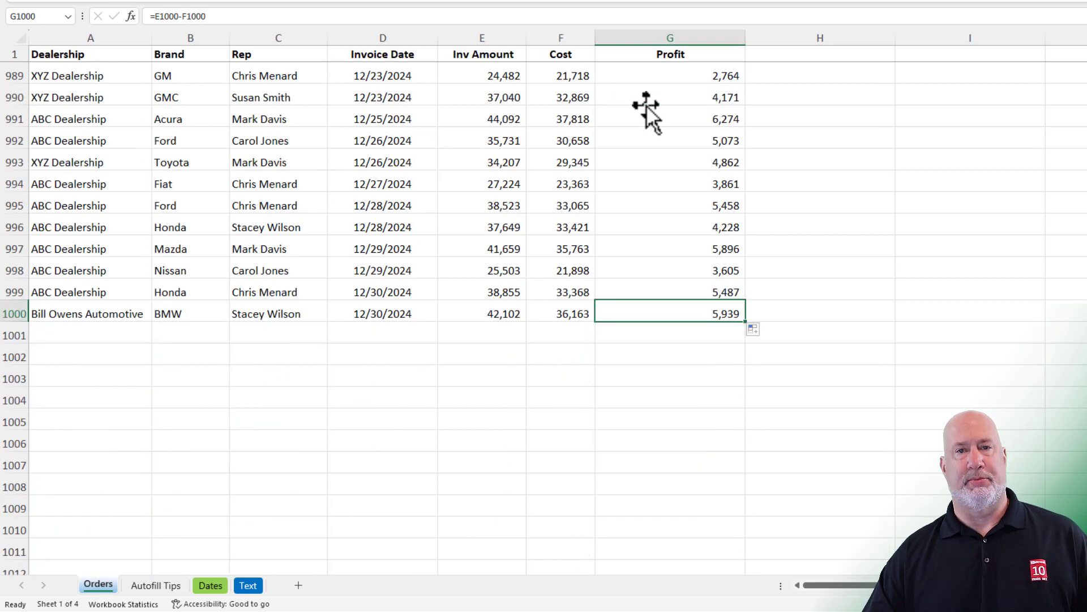
pyautogui.doubleClick(655, 300)
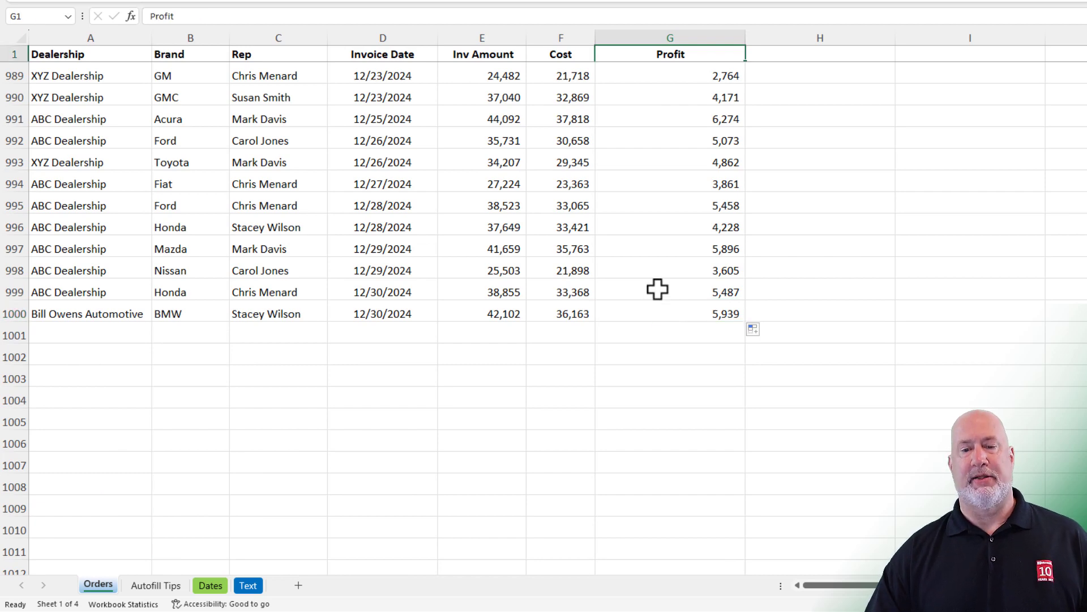
pyautogui.press('Down')
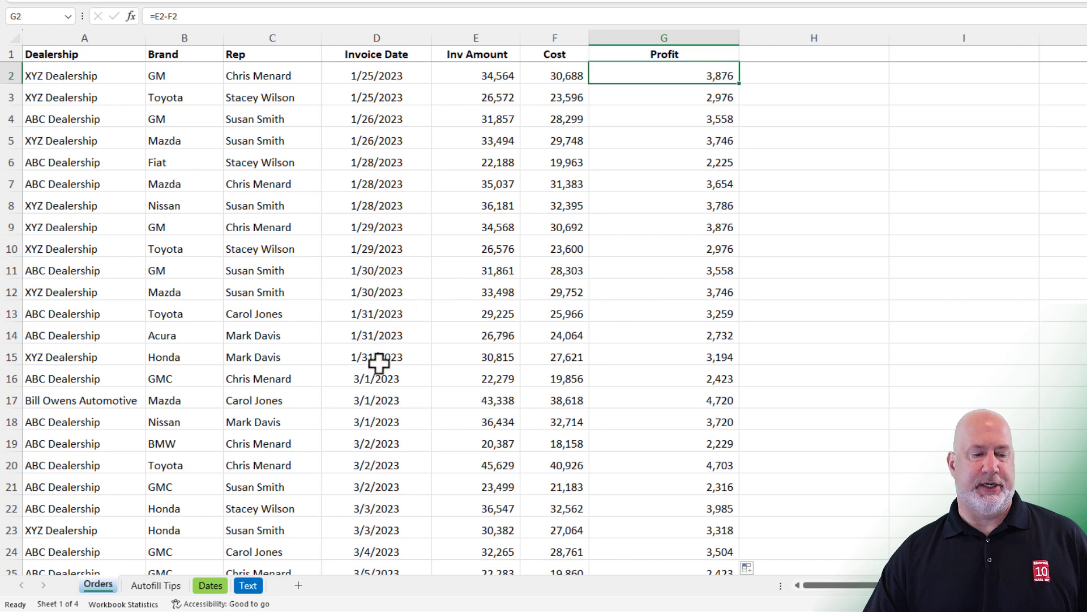
pyautogui.click(162, 585)
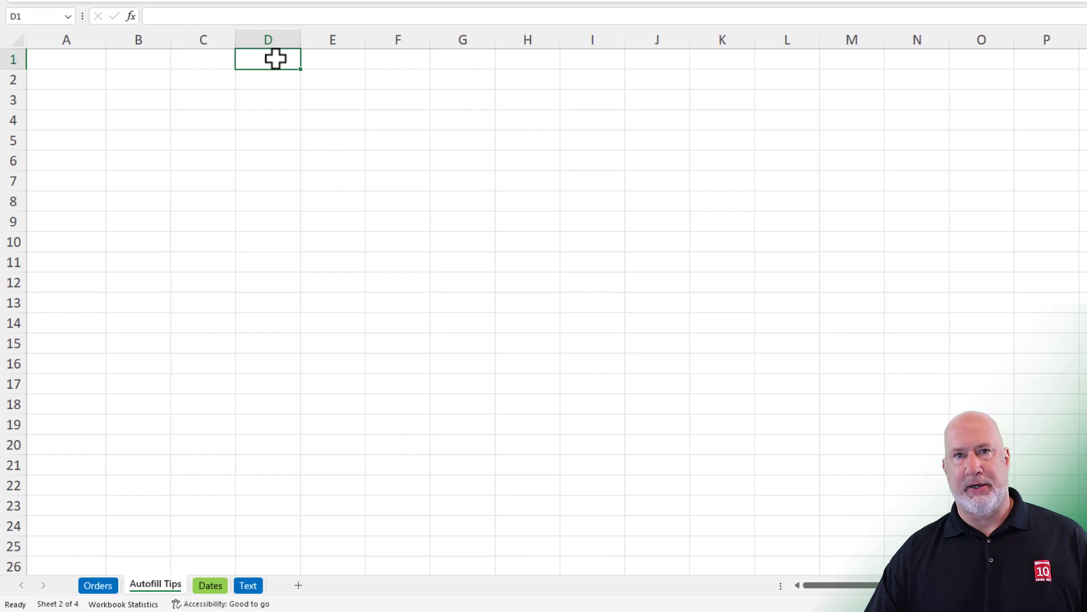
# Step: Enter 1 in D1, fill it down to D15 as a 1–15 series, then undo the fill
pyautogui.write('1')
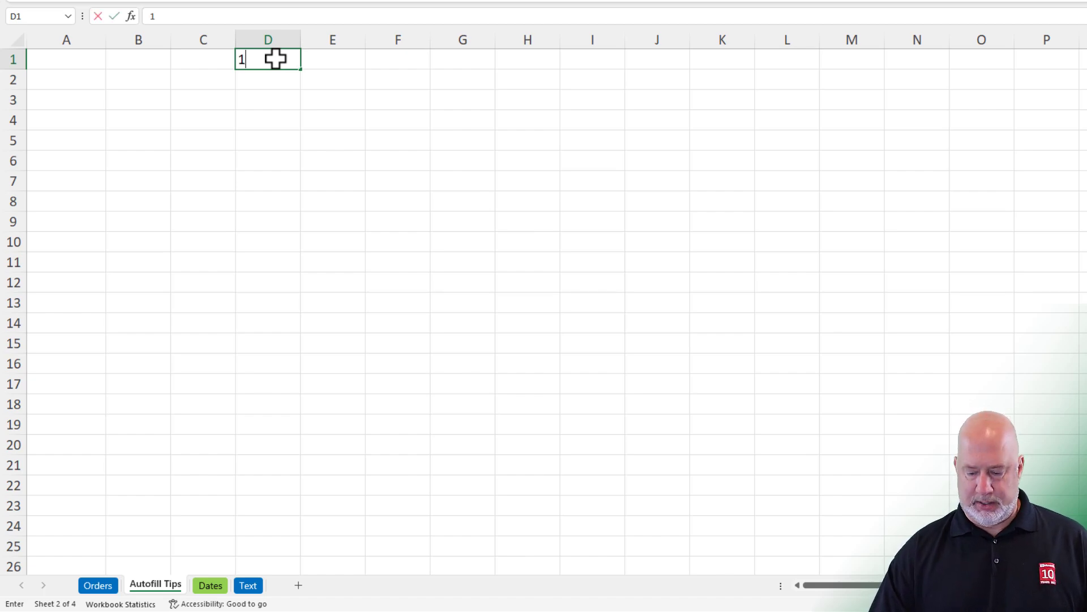
pyautogui.hotkey('ctrl', 'Return')
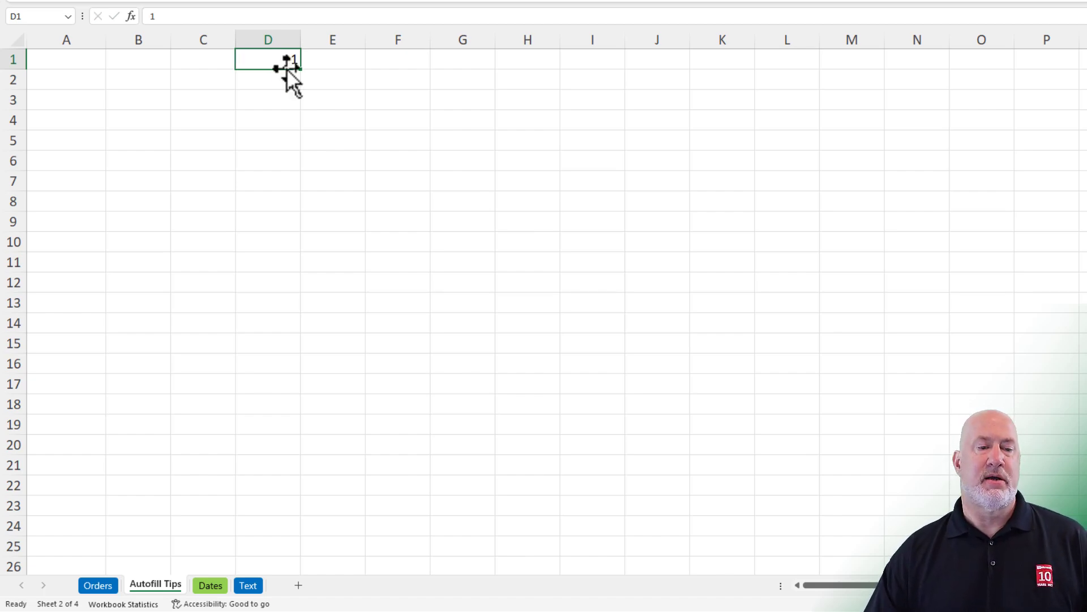
pyautogui.moveTo(303, 70); pyautogui.dragTo(284, 348)
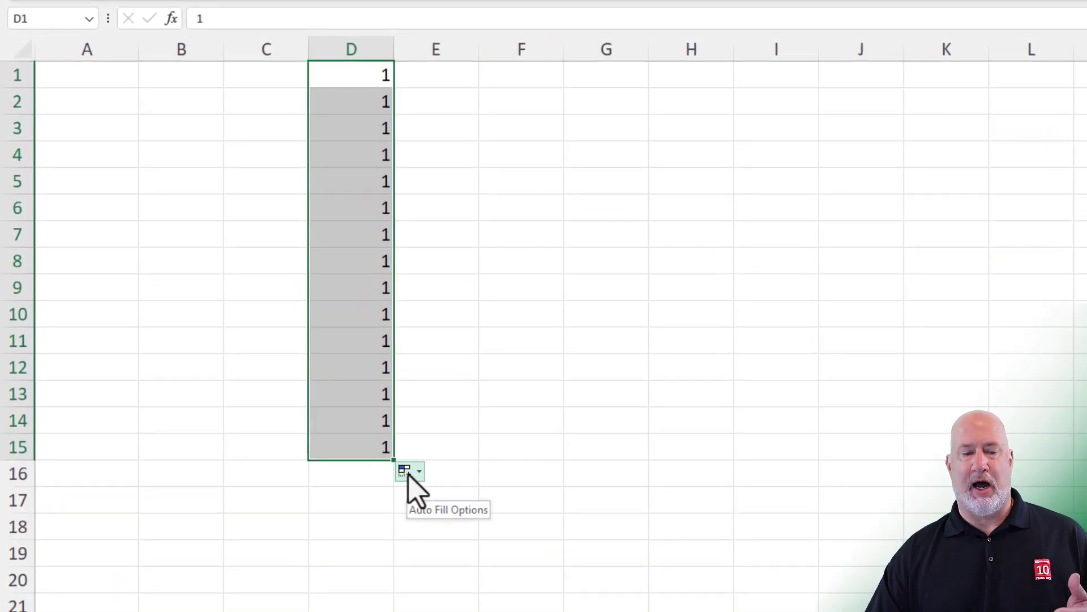
pyautogui.click(411, 480)
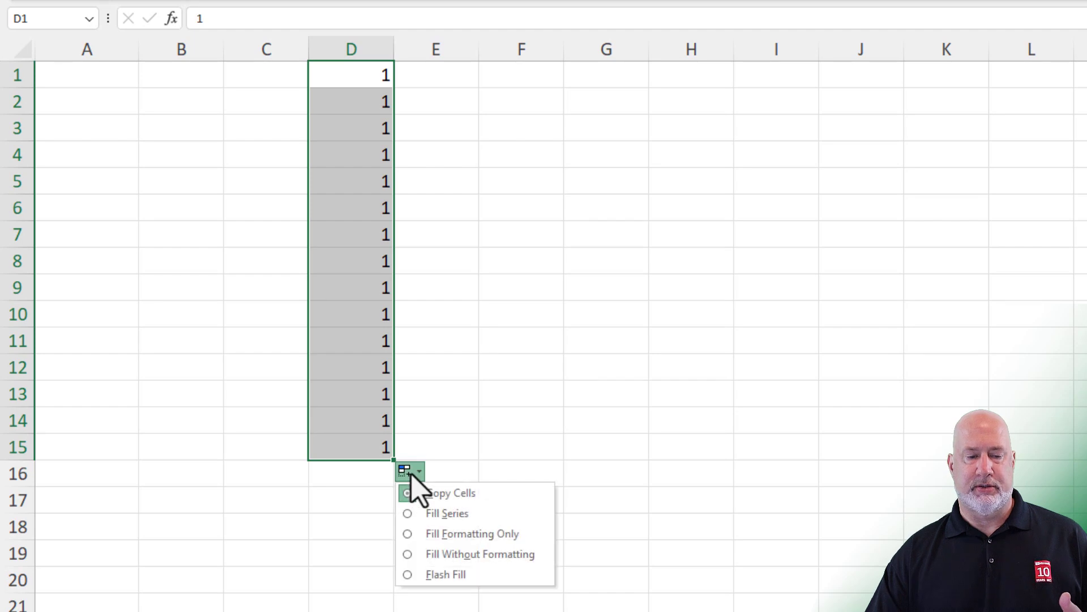
pyautogui.click(430, 513)
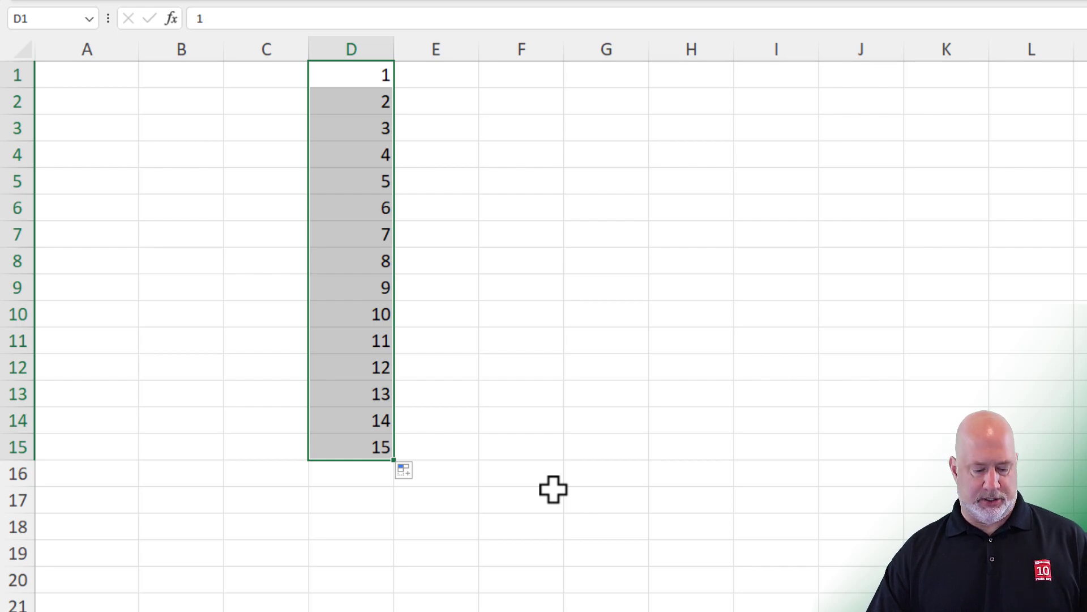
pyautogui.hotkey('ctrl', 'z')
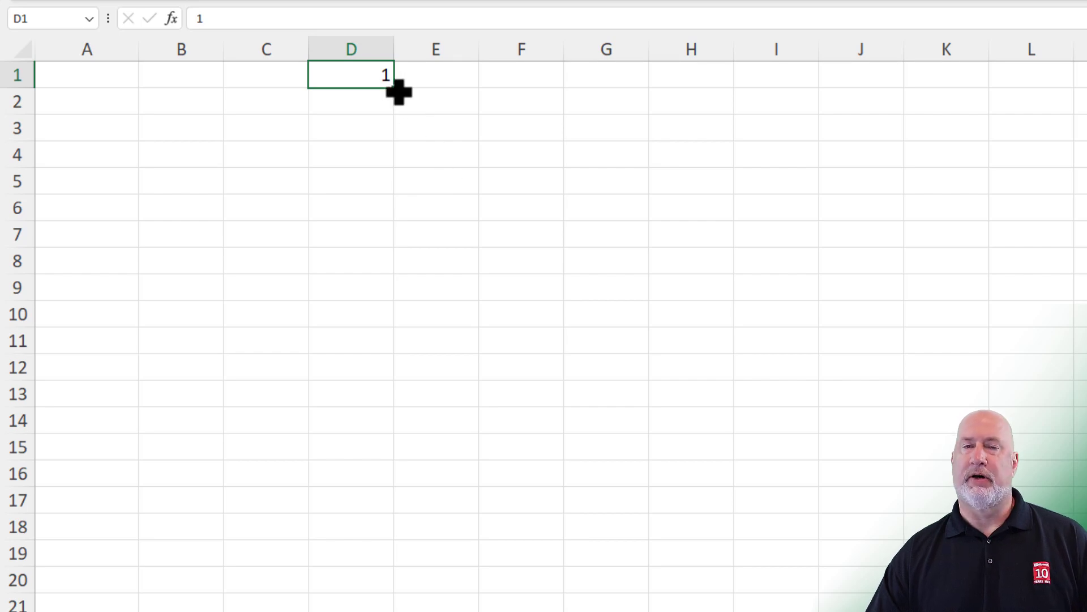
# Step: Refill D2:D15 with the series 2 to 15, then undo it to leave only 1 in D1
pyautogui.moveTo(399, 90)
pyautogui.mouseDown()
pyautogui.moveTo(398, 114)
pyautogui.moveTo(400, 90)
pyautogui.mouseUp()
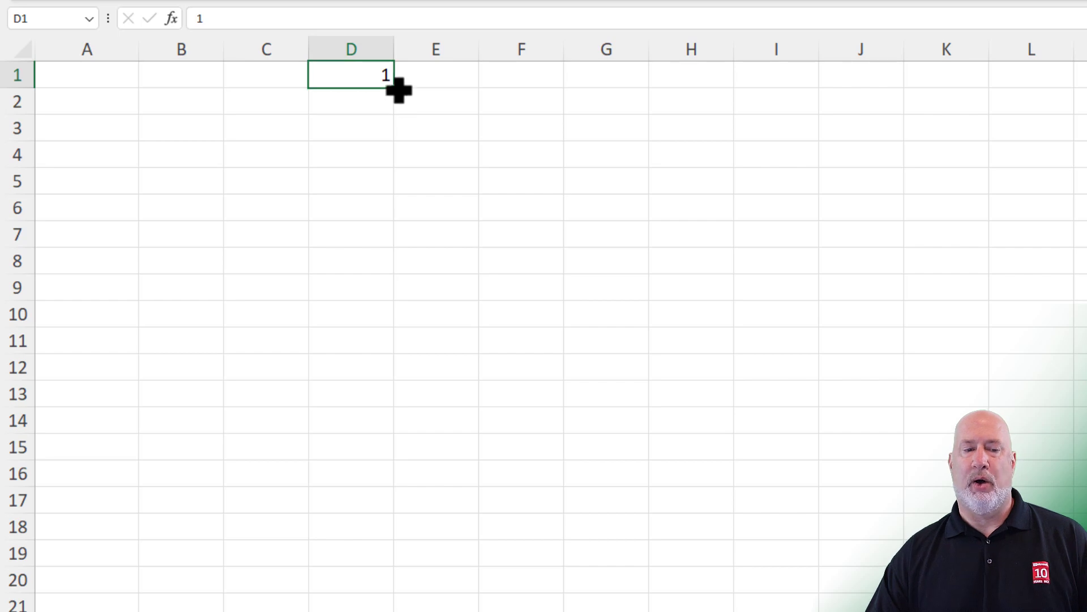
pyautogui.moveTo(398, 88); pyautogui.dragTo(363, 463)
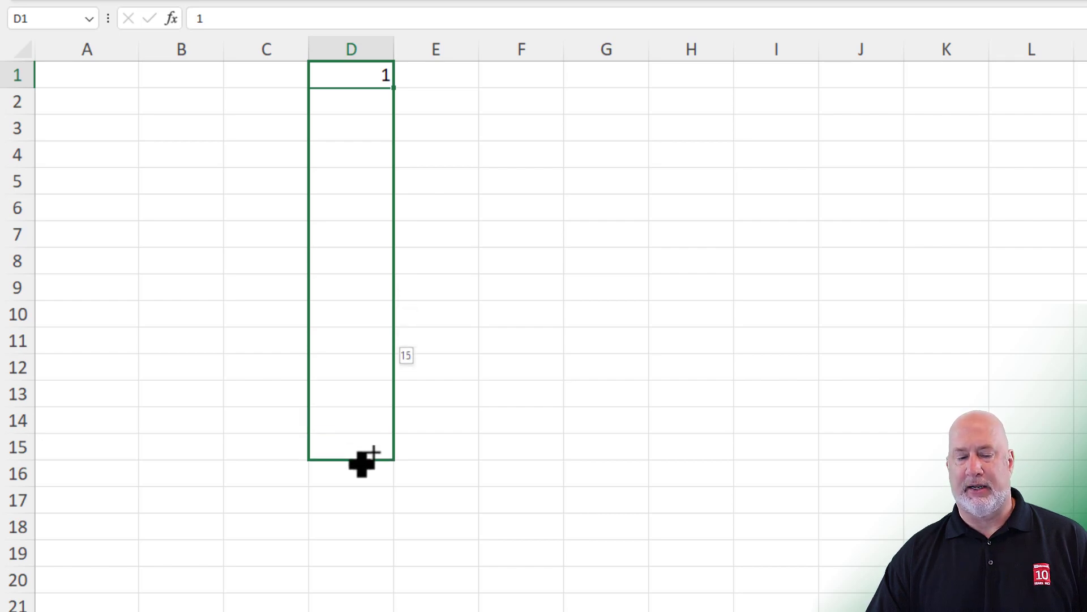
pyautogui.moveTo(363, 464); pyautogui.dragTo(359, 469)
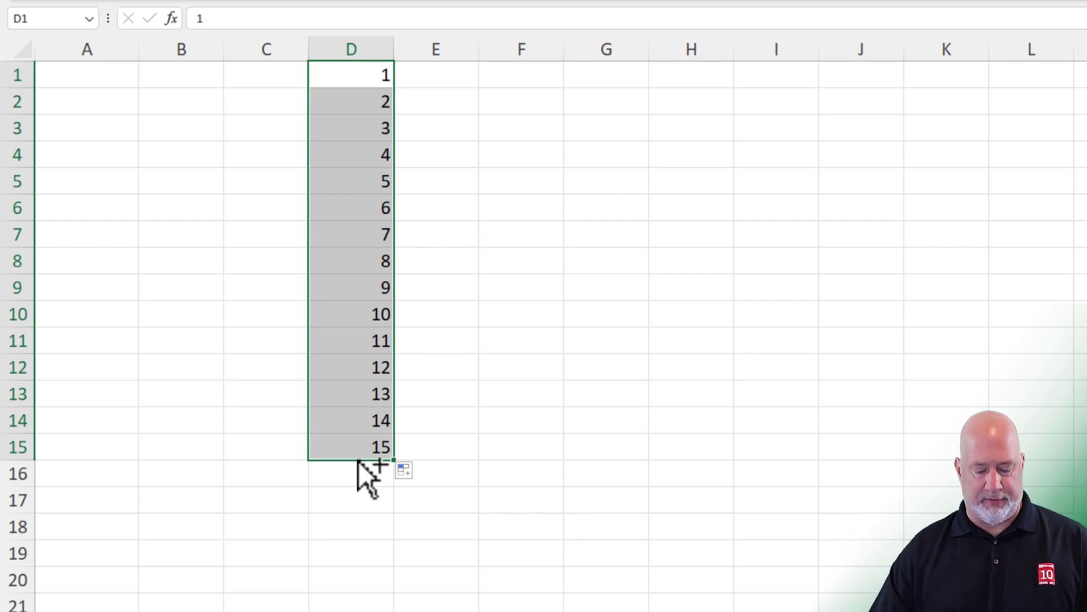
pyautogui.hotkey('ctrl', 'z')
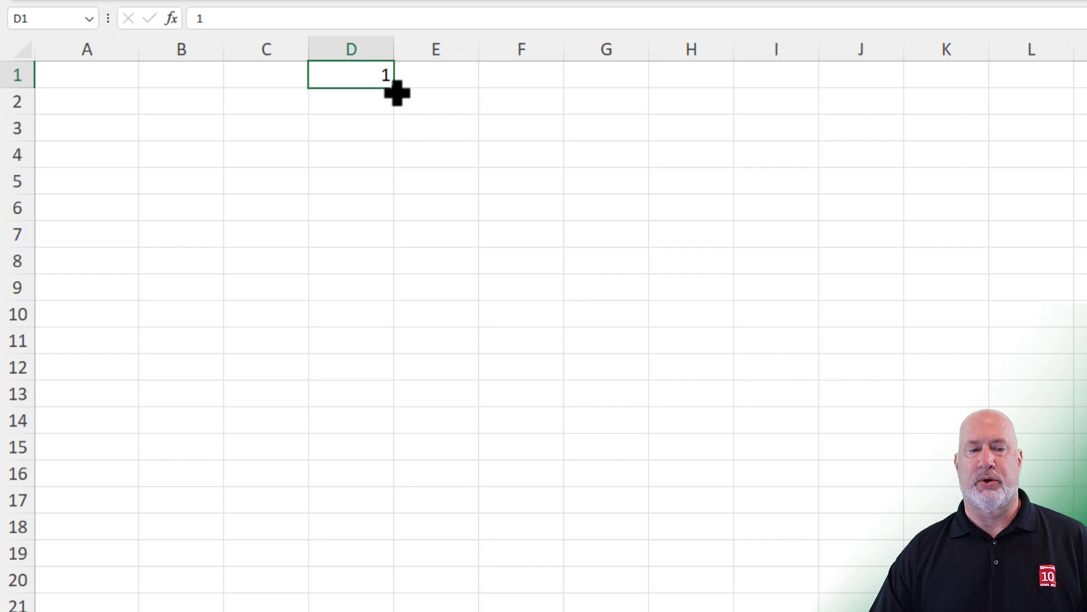
pyautogui.moveTo(397, 92); pyautogui.dragTo(369, 467)
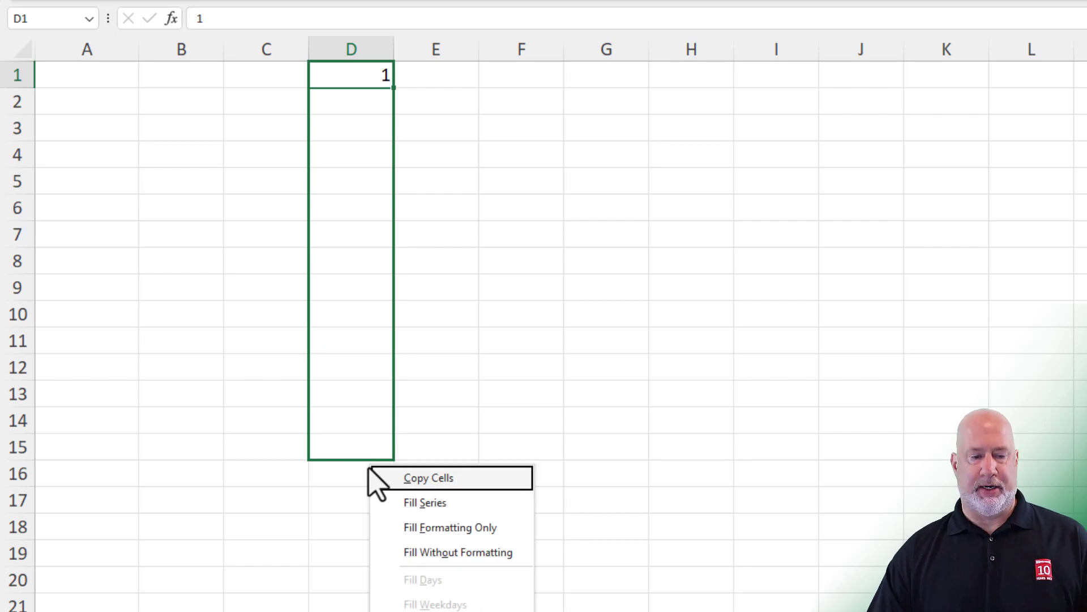
pyautogui.click(434, 503)
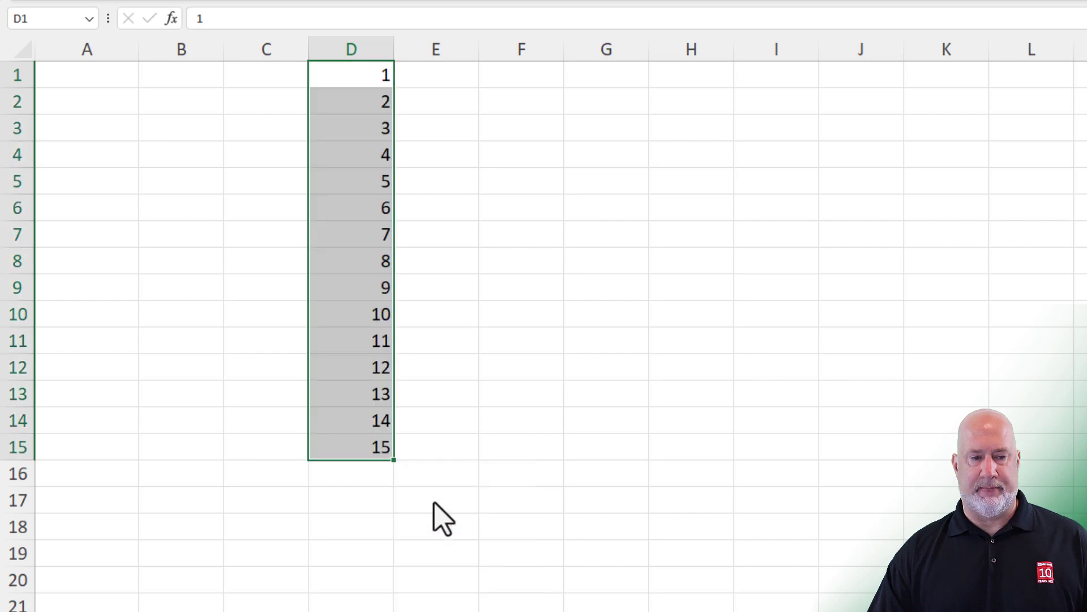
pyautogui.press('Delete')
pyautogui.click(368, 72)
pyautogui.write('1')
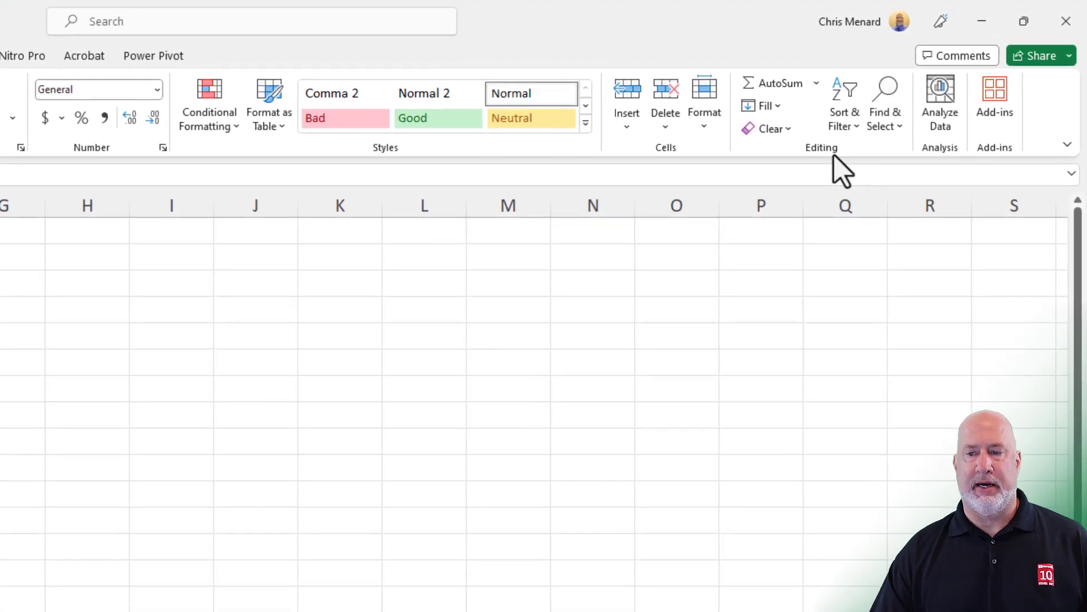
# Step: Create a linear series in column D with step 1, running down the column to stop value 900000
pyautogui.click(776, 107)
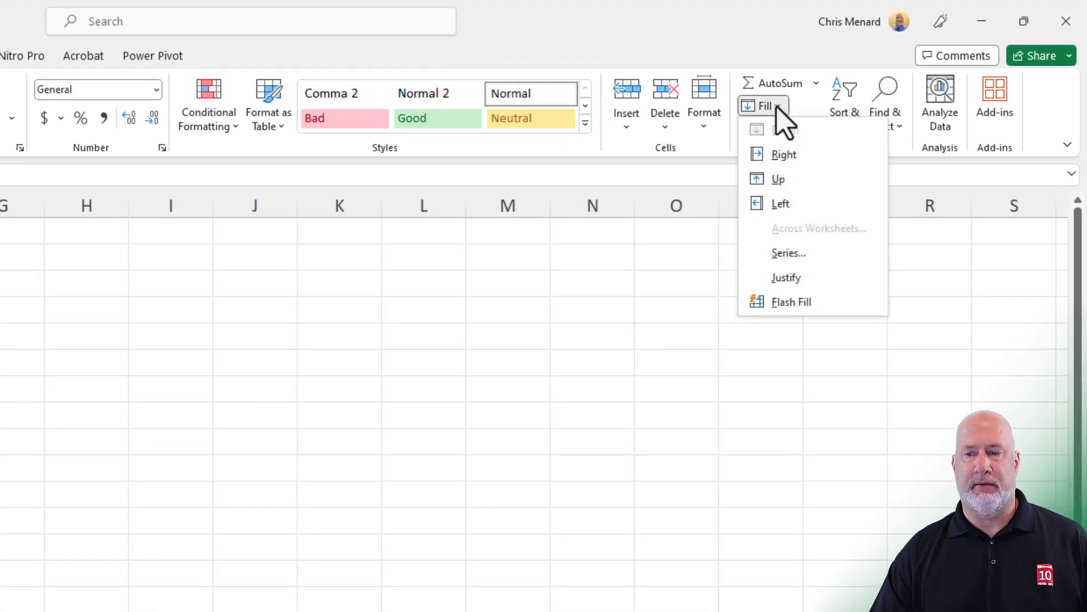
pyautogui.click(791, 255)
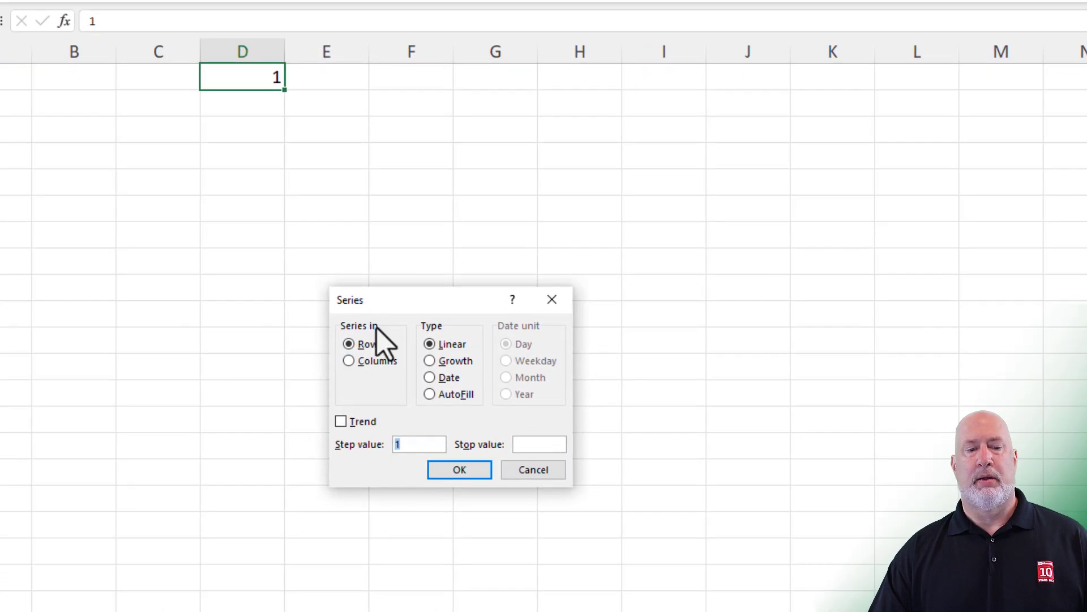
pyautogui.click(372, 362)
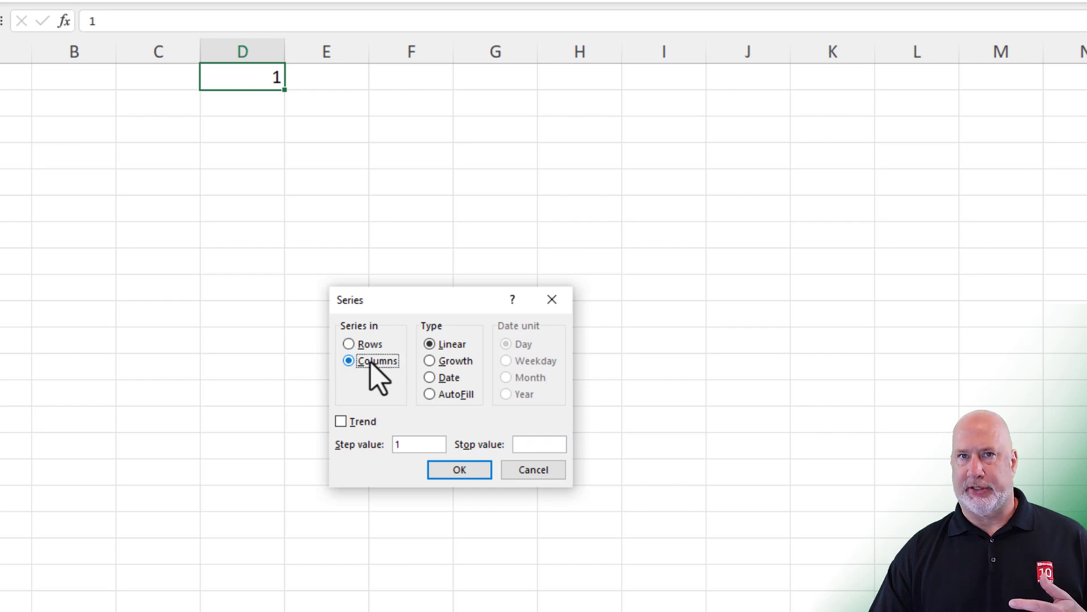
pyautogui.click(537, 444)
pyautogui.write('9')
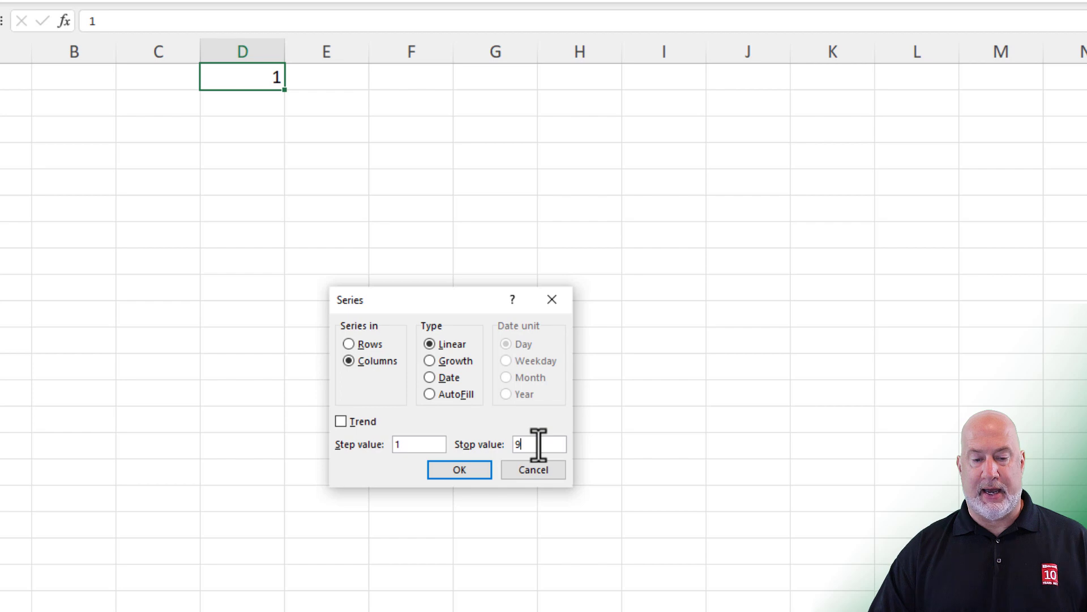
pyautogui.write('00000')
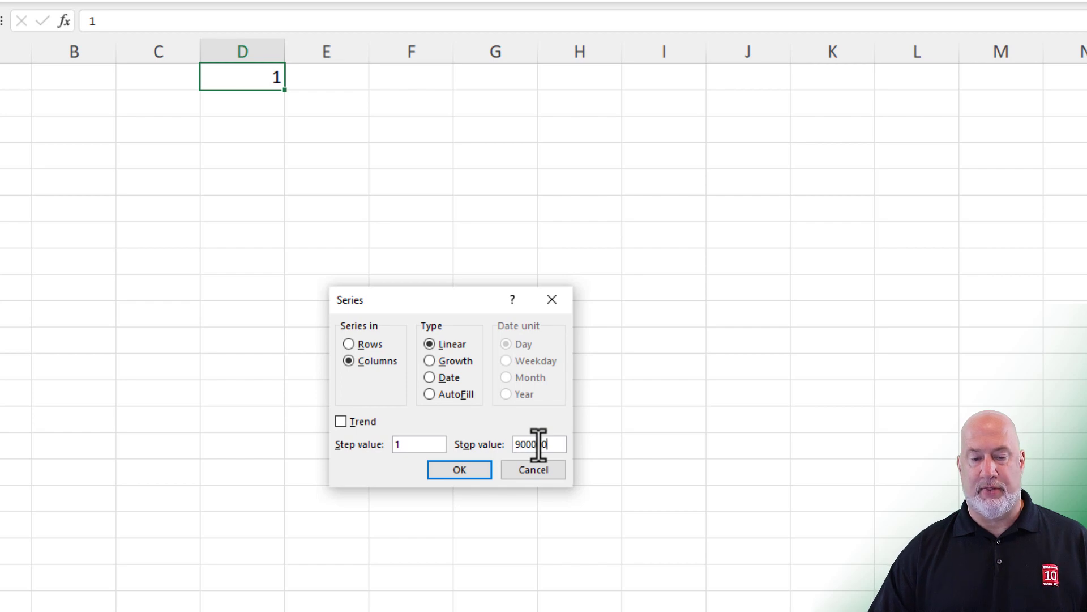
pyautogui.click(461, 474)
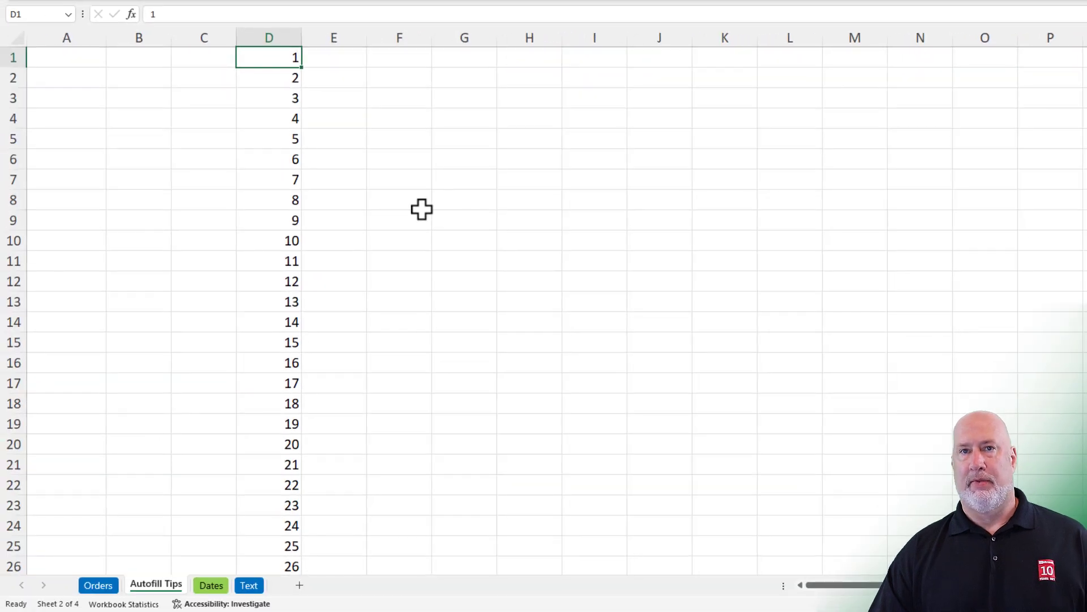
pyautogui.doubleClick(262, 67)
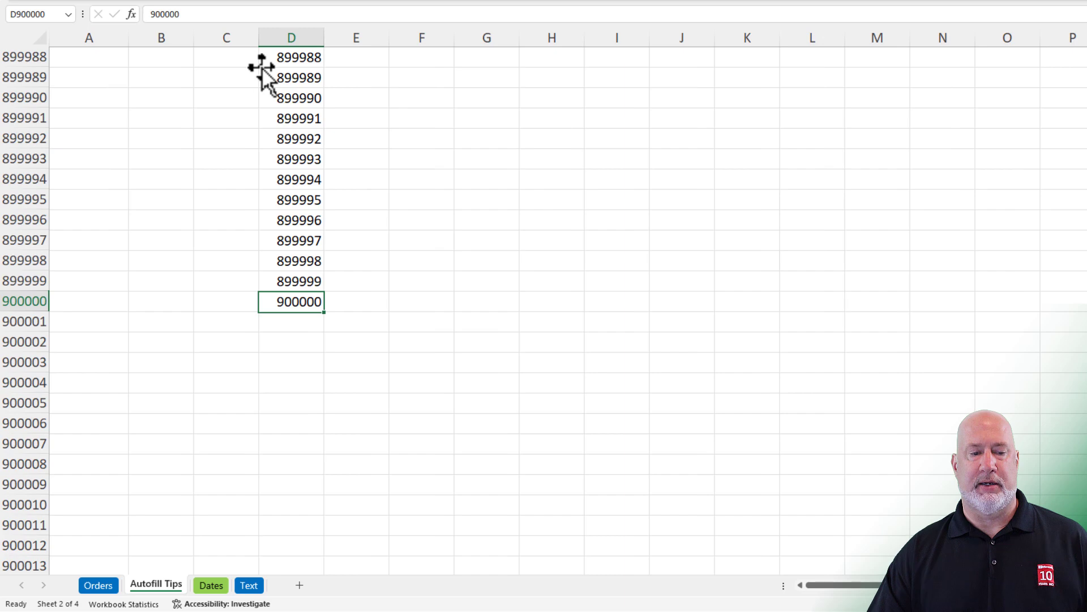
pyautogui.doubleClick(293, 291)
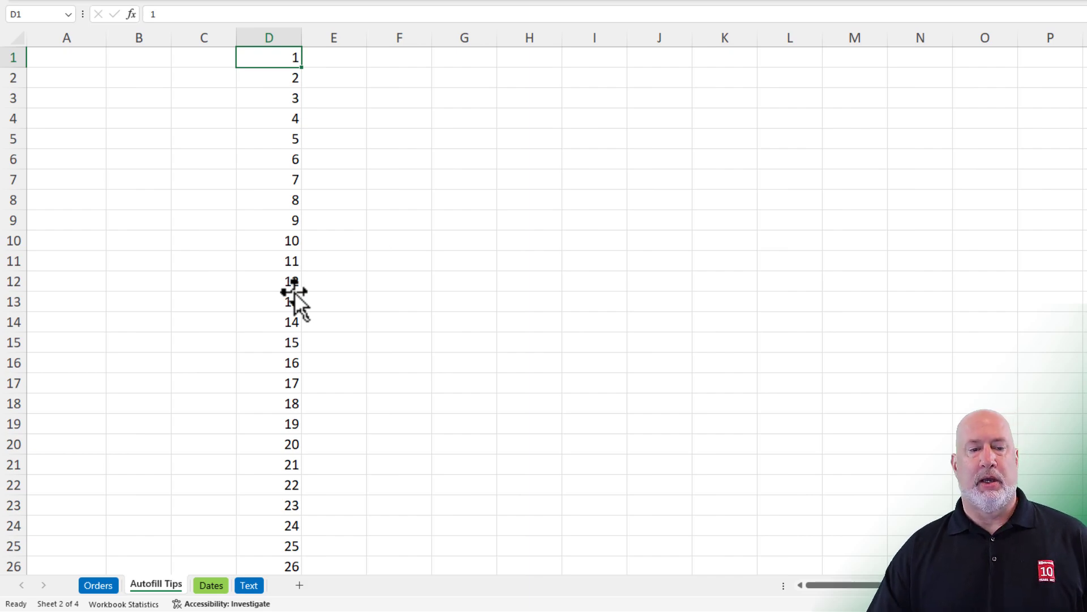
pyautogui.click(396, 60)
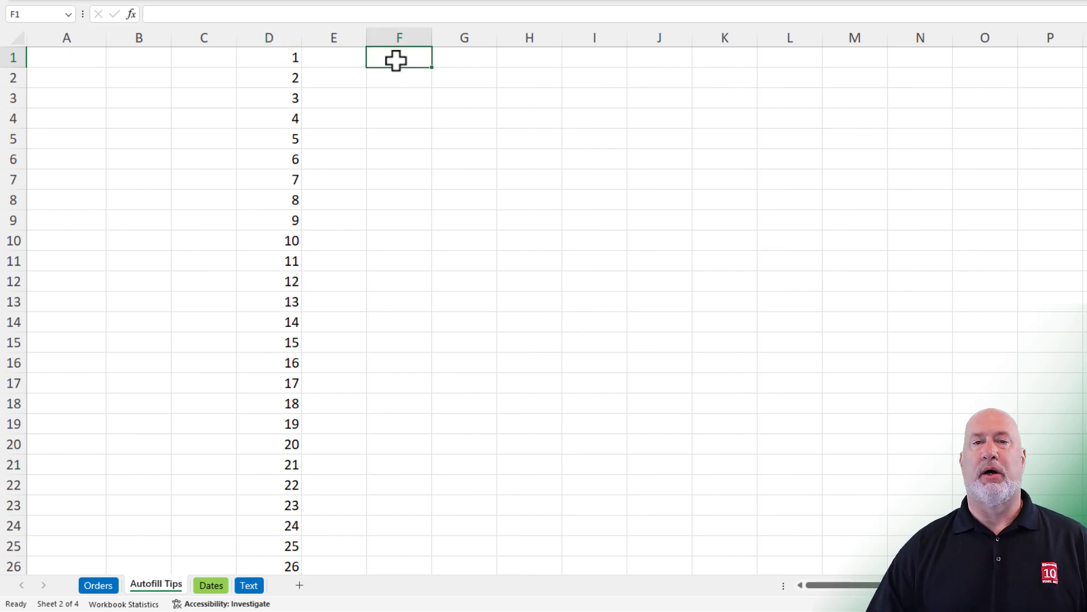
# Step: Enter 1 and 6 in F1:F2 and extend them into a step-5 series ending at 86 in F18
pyautogui.write('1')
pyautogui.press('Return')
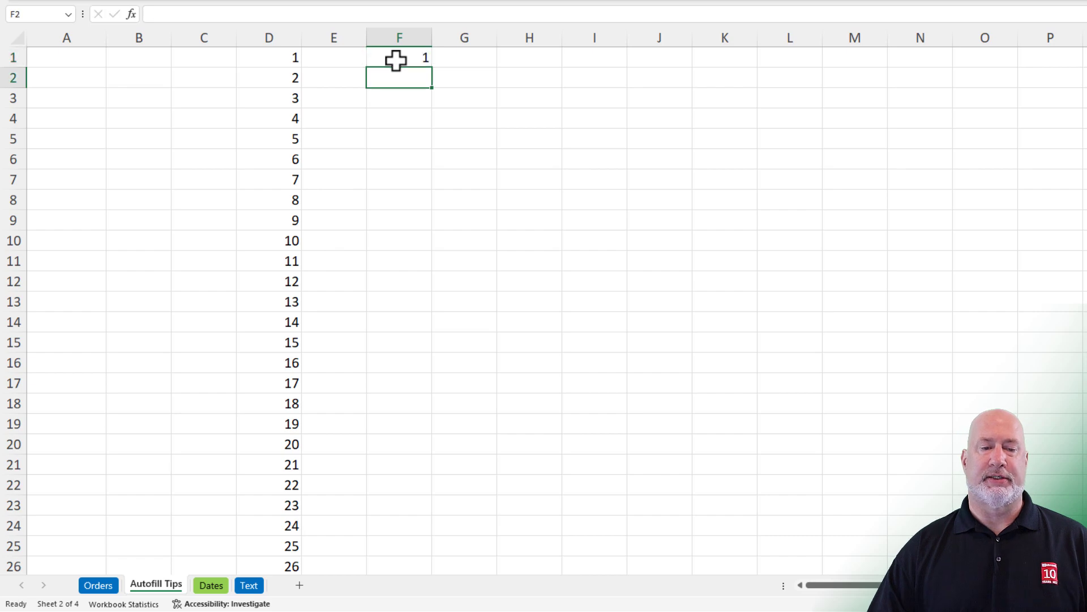
pyautogui.write('6')
pyautogui.press('Return')
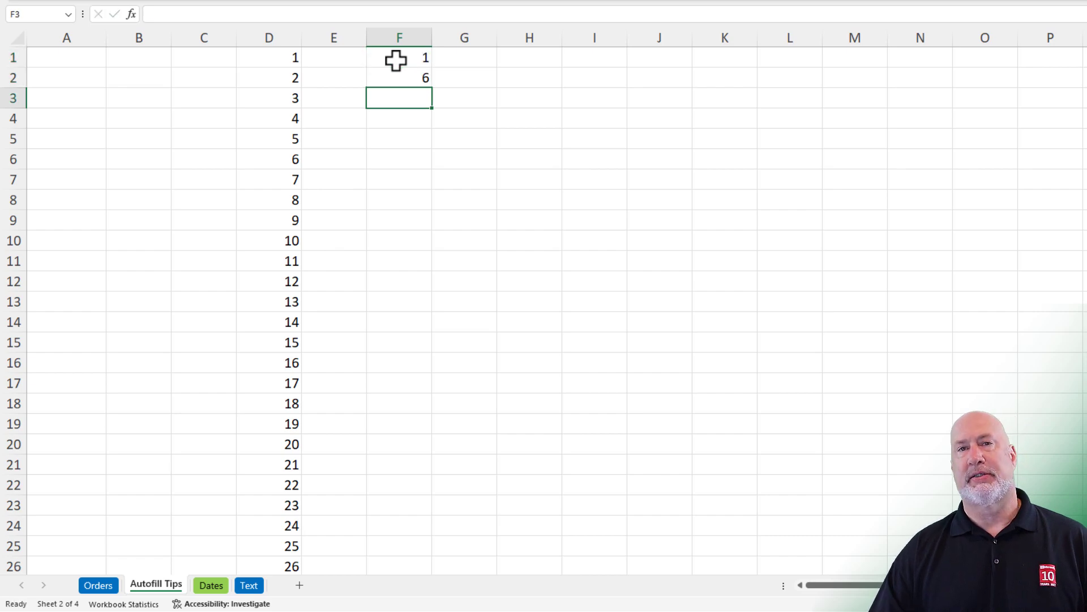
pyautogui.moveTo(396, 60); pyautogui.dragTo(431, 420)
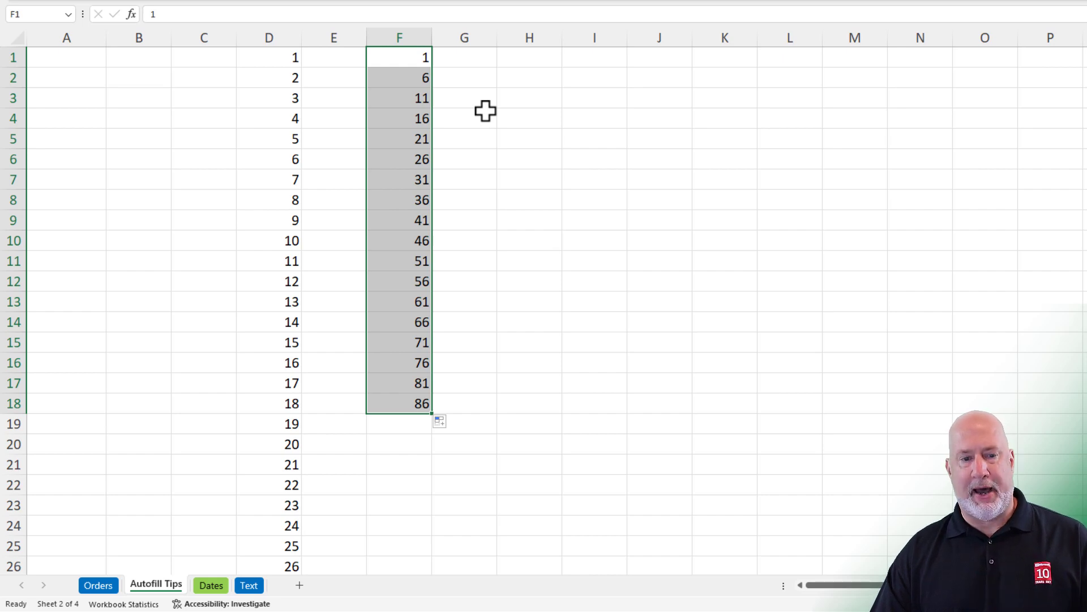
pyautogui.click(471, 80)
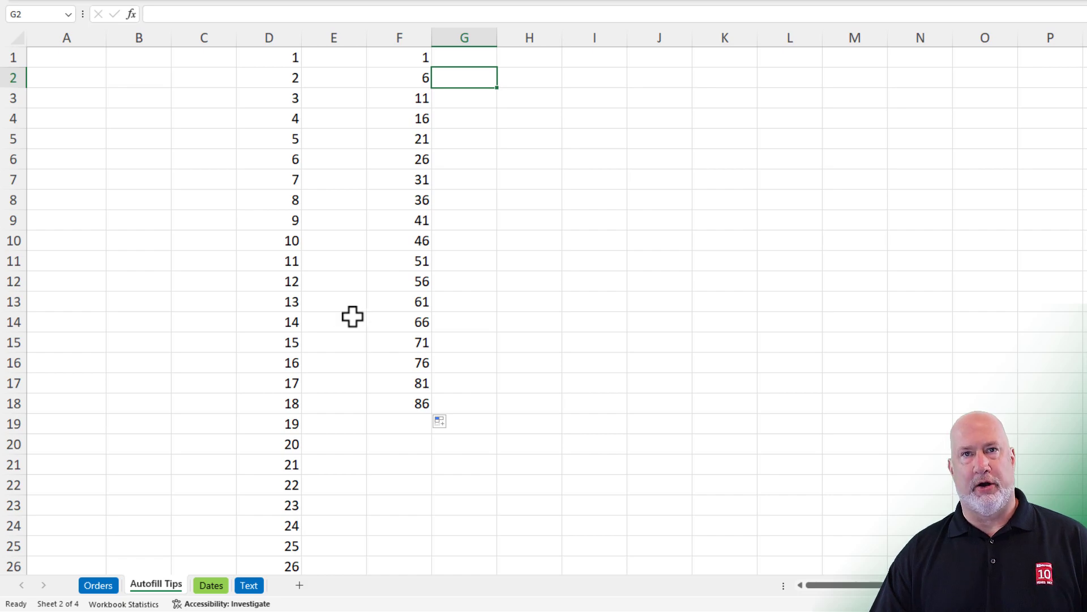
# Step: On the Dates sheet, enter Jan 2025 in B1, fill months to Dec-25 in M1, then undo that fill
pyautogui.click(210, 587)
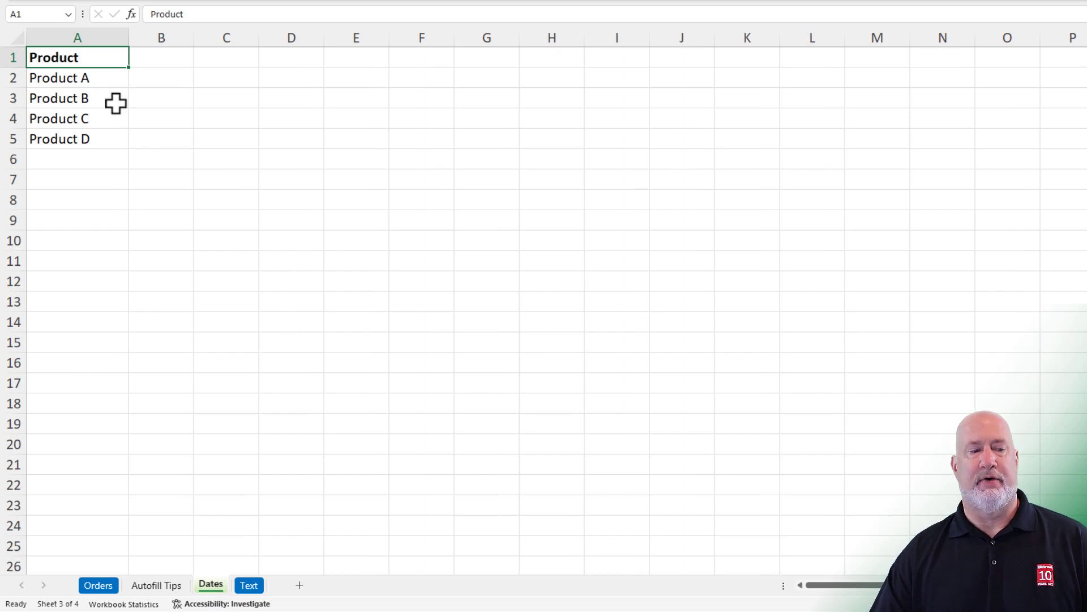
pyautogui.click(165, 57)
pyautogui.write('Jan ')
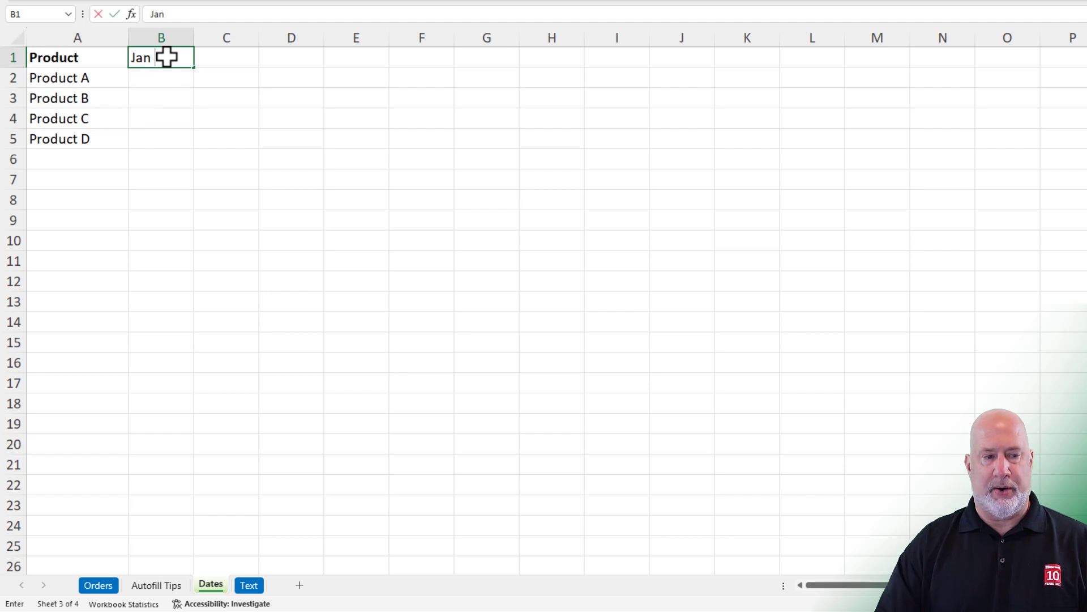
pyautogui.write('2025')
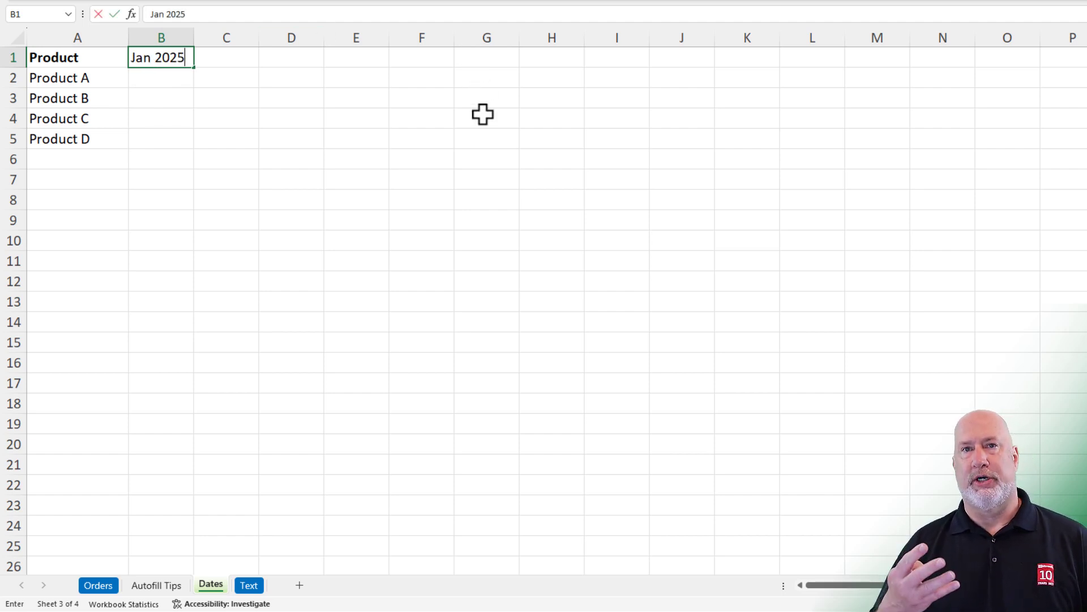
pyautogui.hotkey('ctrl', 'Return')
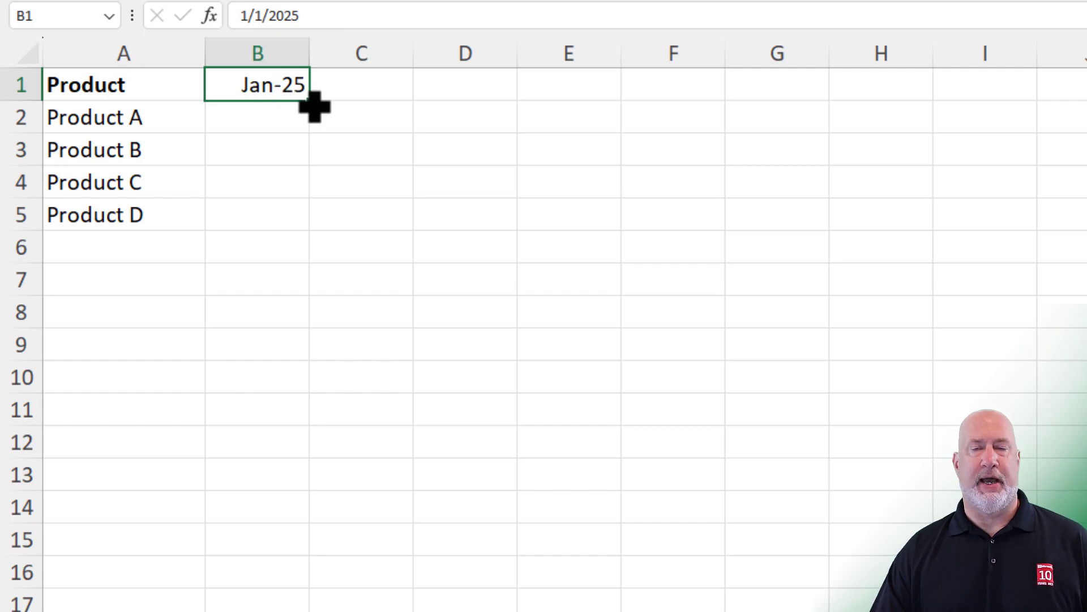
pyautogui.moveTo(315, 107); pyautogui.dragTo(1086, 107)
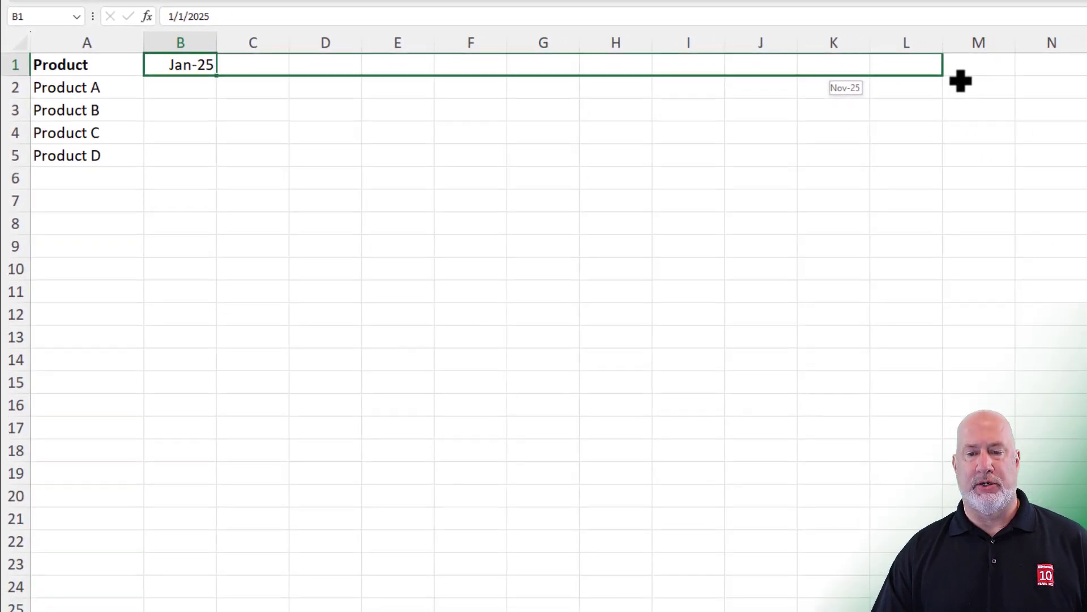
pyautogui.moveTo(961, 81); pyautogui.dragTo(1014, 78)
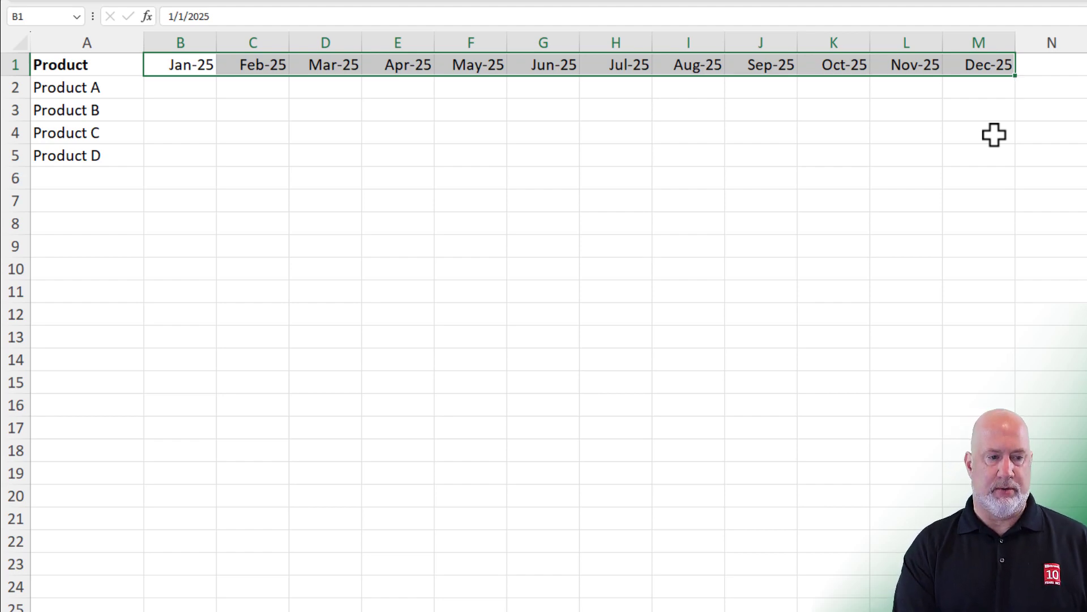
pyautogui.hotkey('ctrl', 'z')
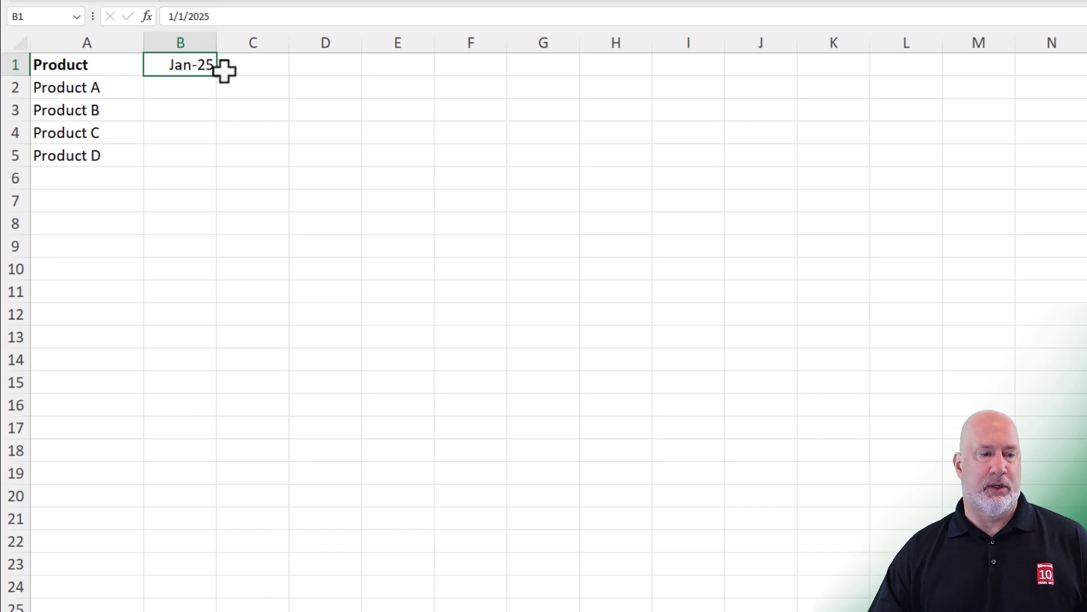
# Step: Fill Jan-25 to Mar-25 in B1:D1 and enter the quarter label Q1 in E1
pyautogui.moveTo(217, 76); pyautogui.dragTo(367, 76)
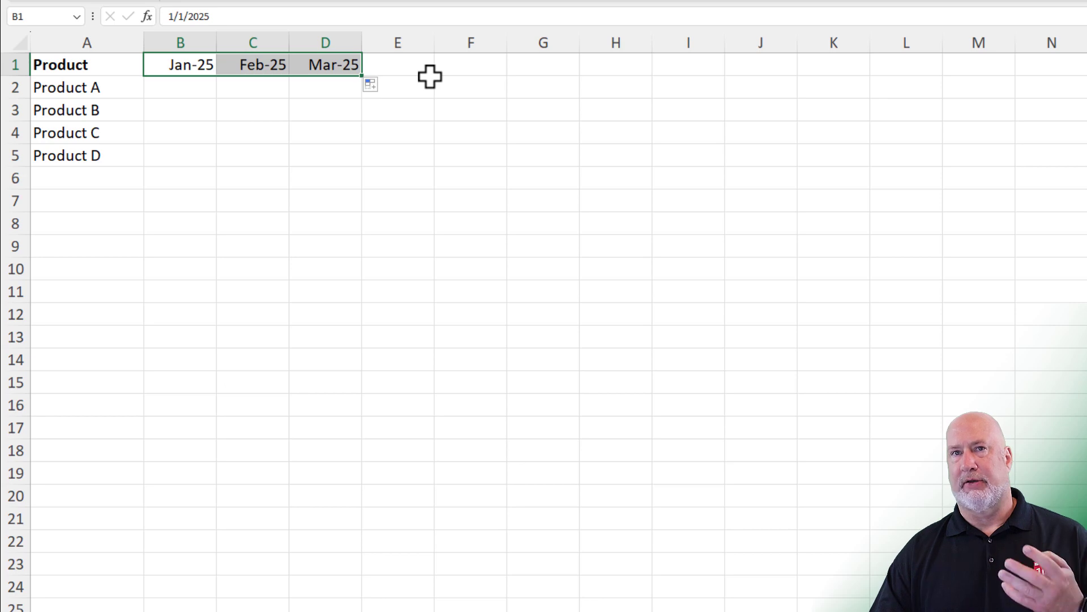
pyautogui.click(425, 68)
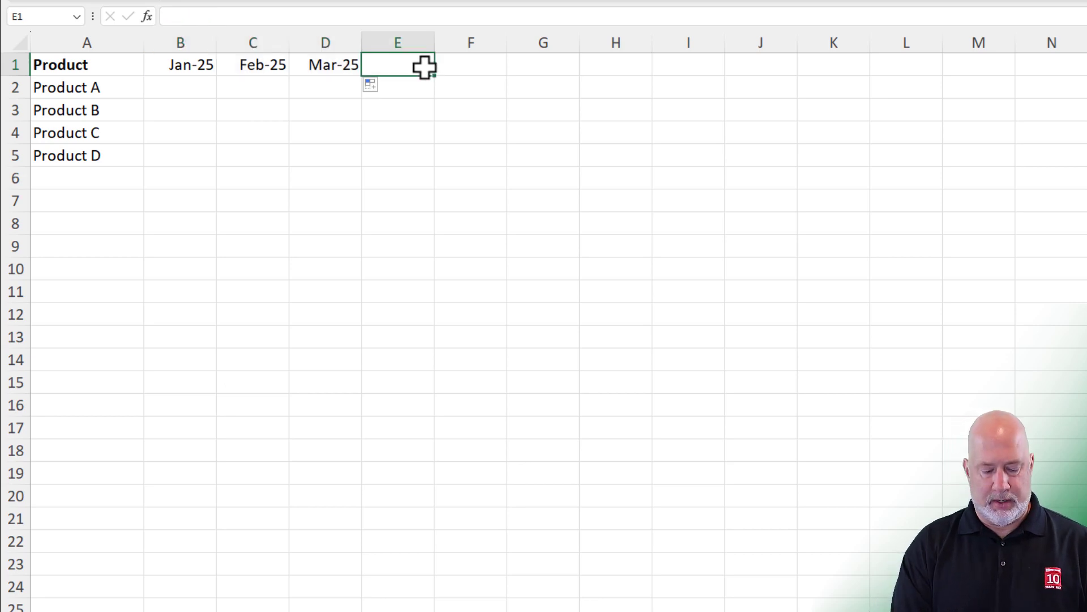
pyautogui.write('Q1')
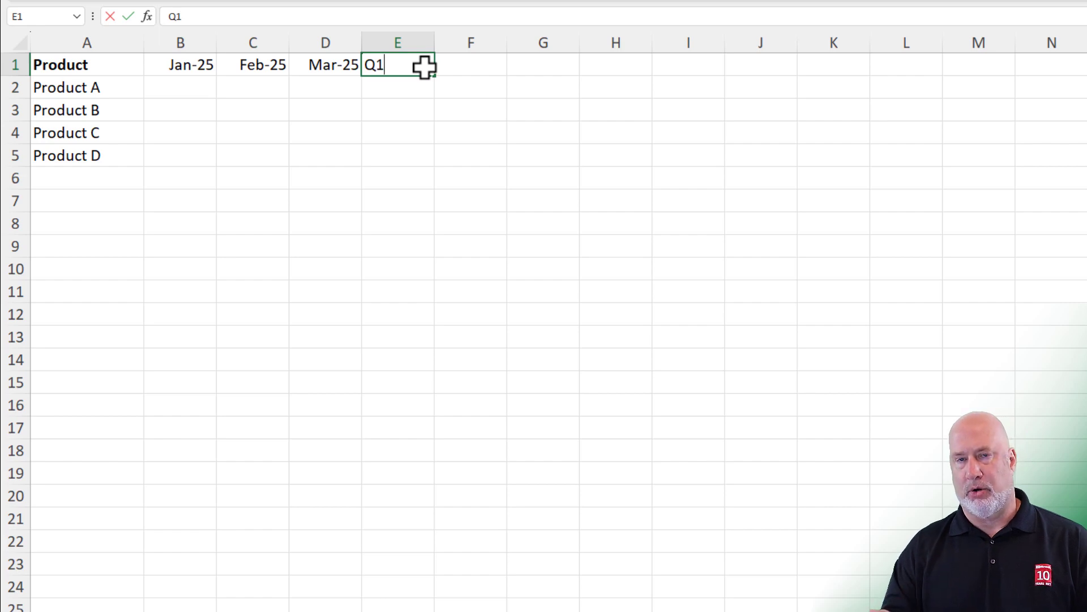
pyautogui.hotkey('ctrl', 'Return')
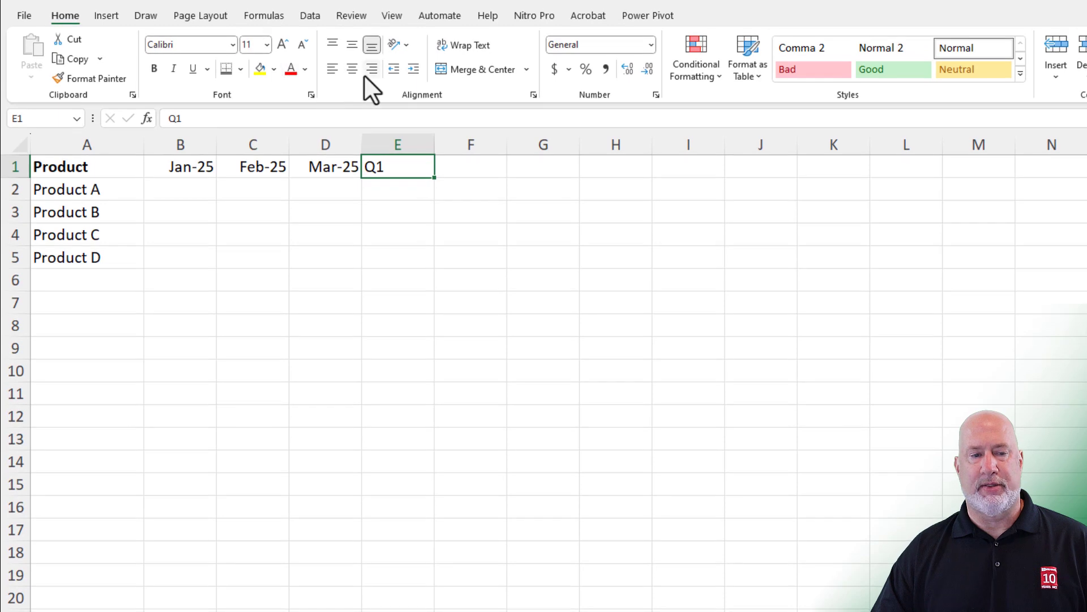
# Step: Right-align Q1 and repeat the B1:E1 months-plus-quarter pattern across row 1 to column Q
pyautogui.click(372, 69)
pyautogui.click(376, 142)
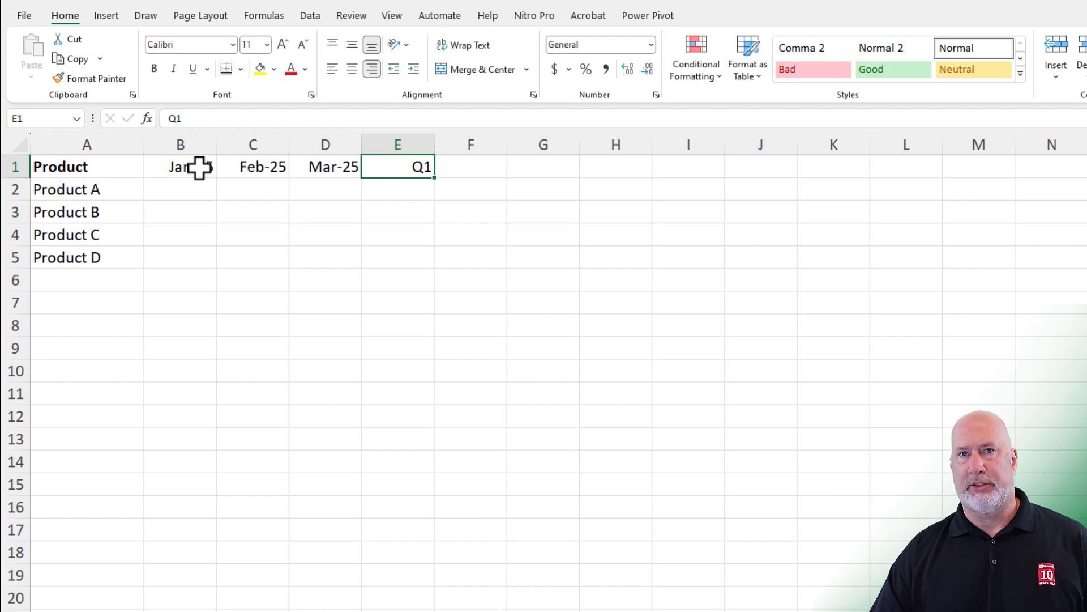
pyautogui.moveTo(194, 165); pyautogui.dragTo(385, 169)
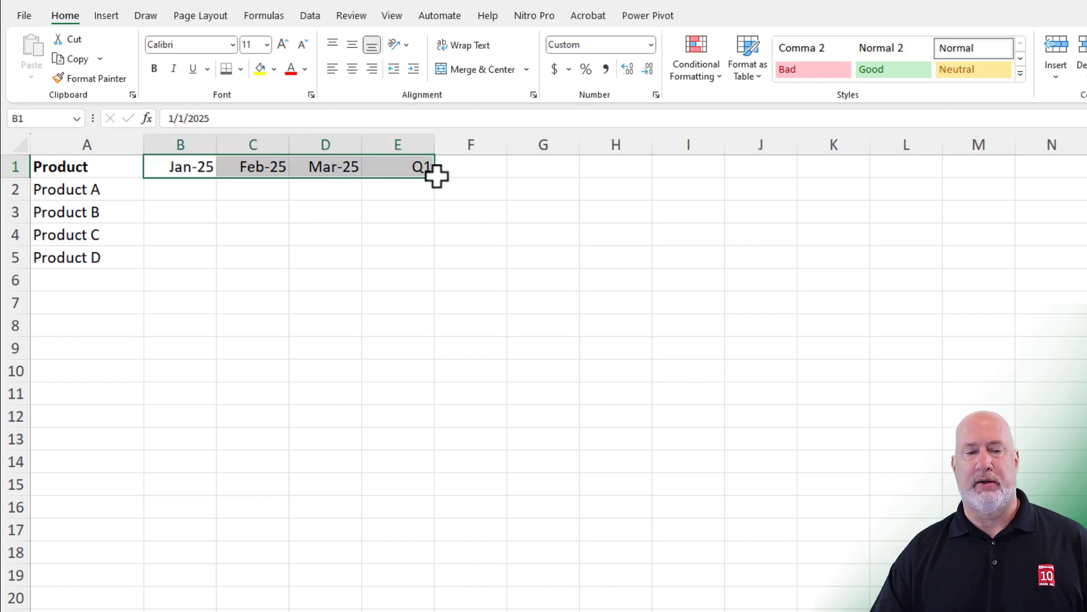
pyautogui.moveTo(438, 181); pyautogui.dragTo(1086, 173)
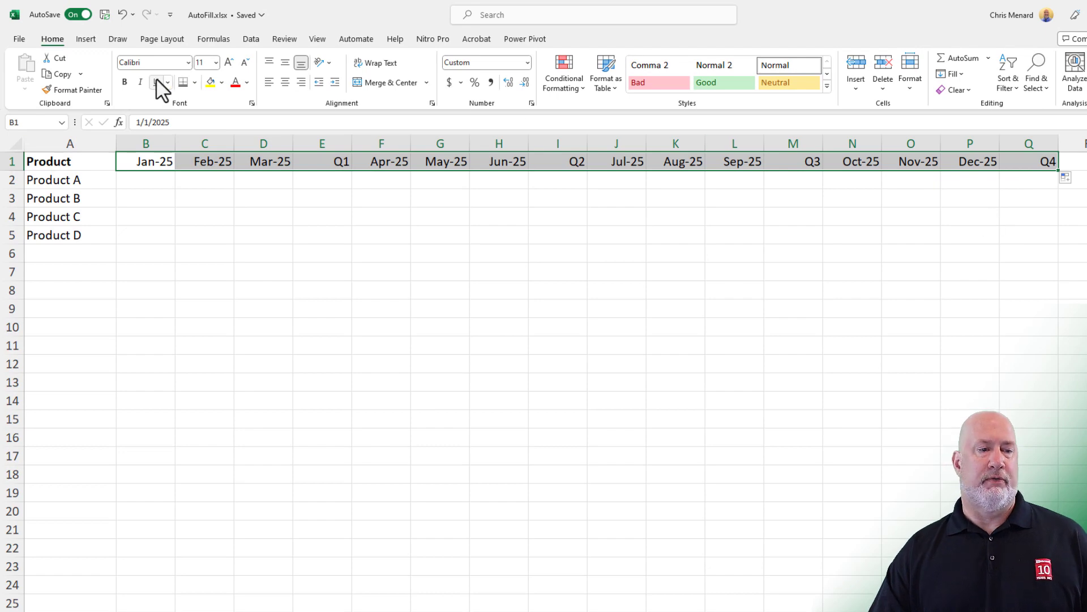
# Step: Format the B1:Q1 headers as bold and italic with a grey fill
pyautogui.click(125, 82)
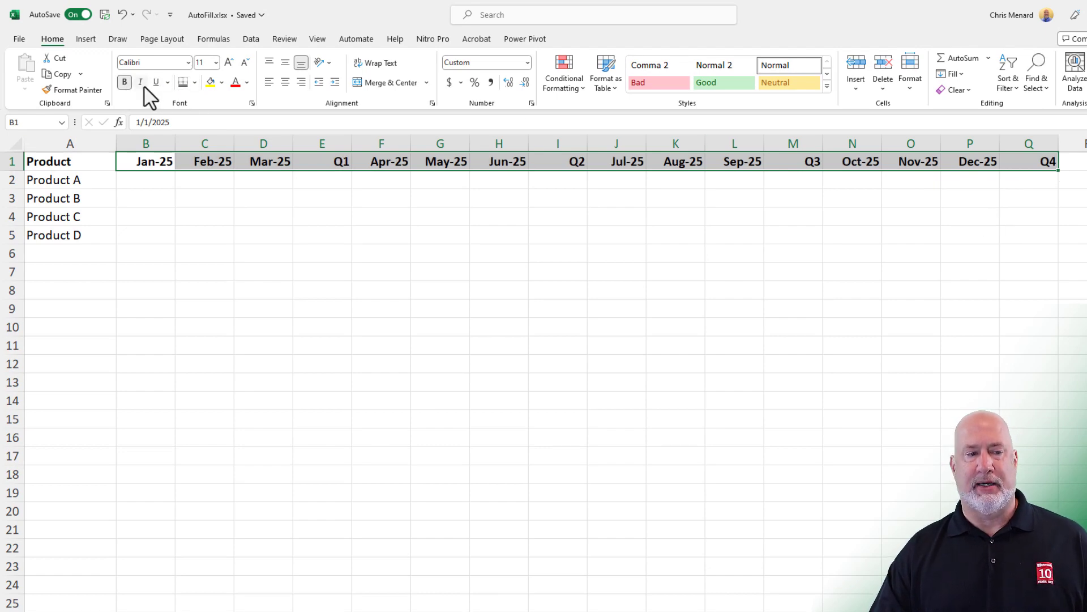
pyautogui.click(141, 83)
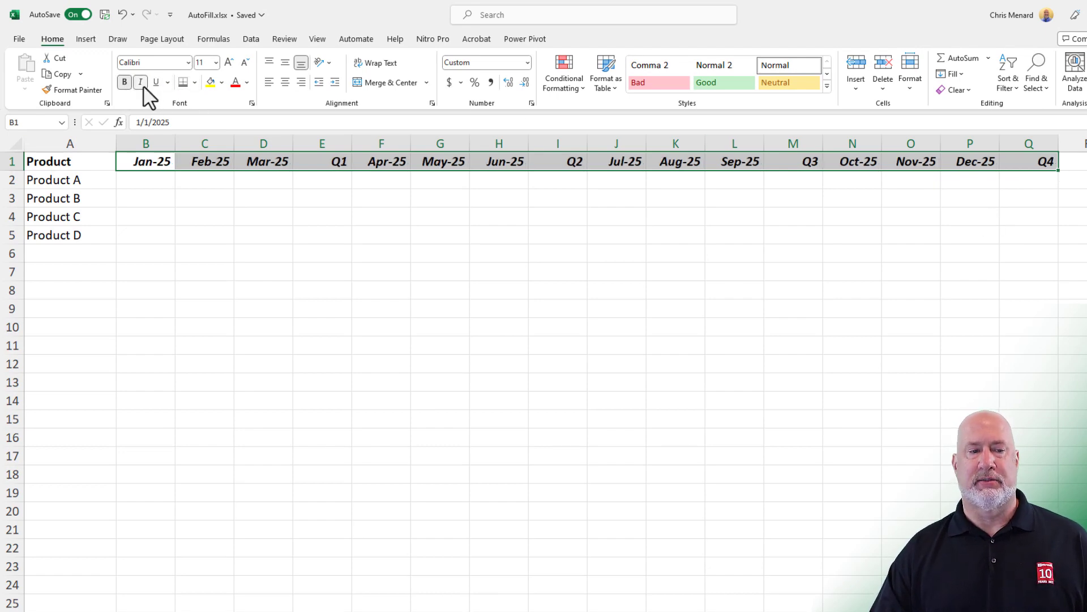
pyautogui.click(222, 82)
pyautogui.click(210, 134)
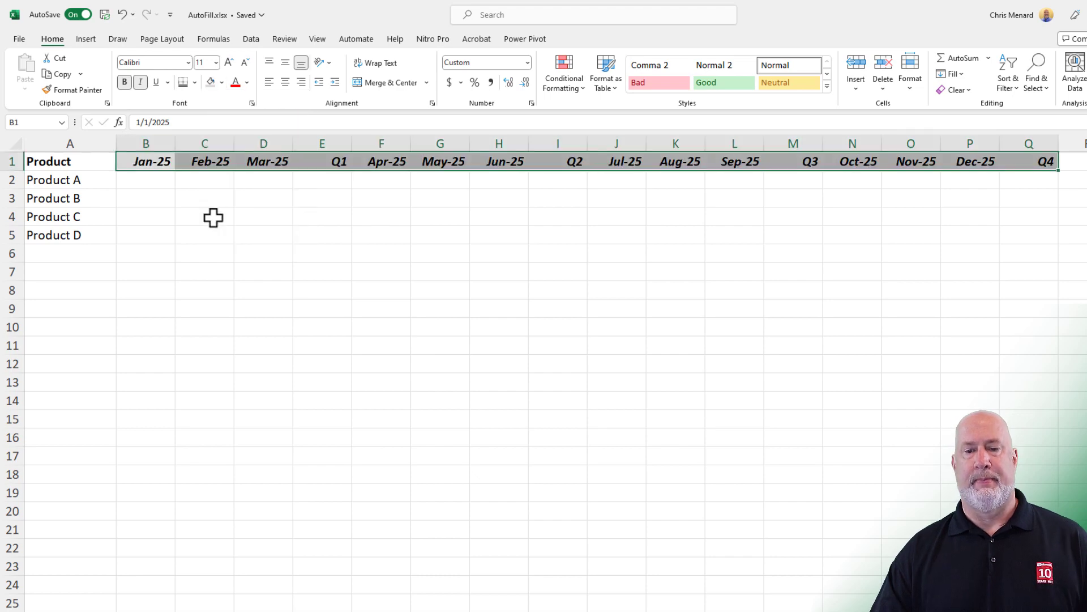
pyautogui.click(213, 218)
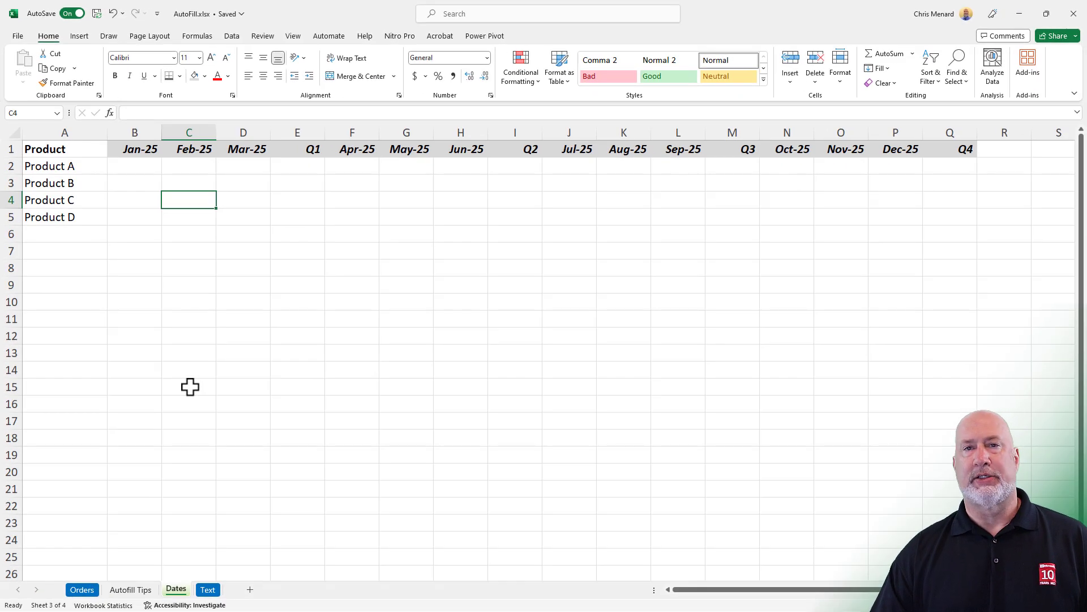
# Step: Add a new worksheet and enter the date 7/1/2024 in cell D1
pyautogui.click(250, 590)
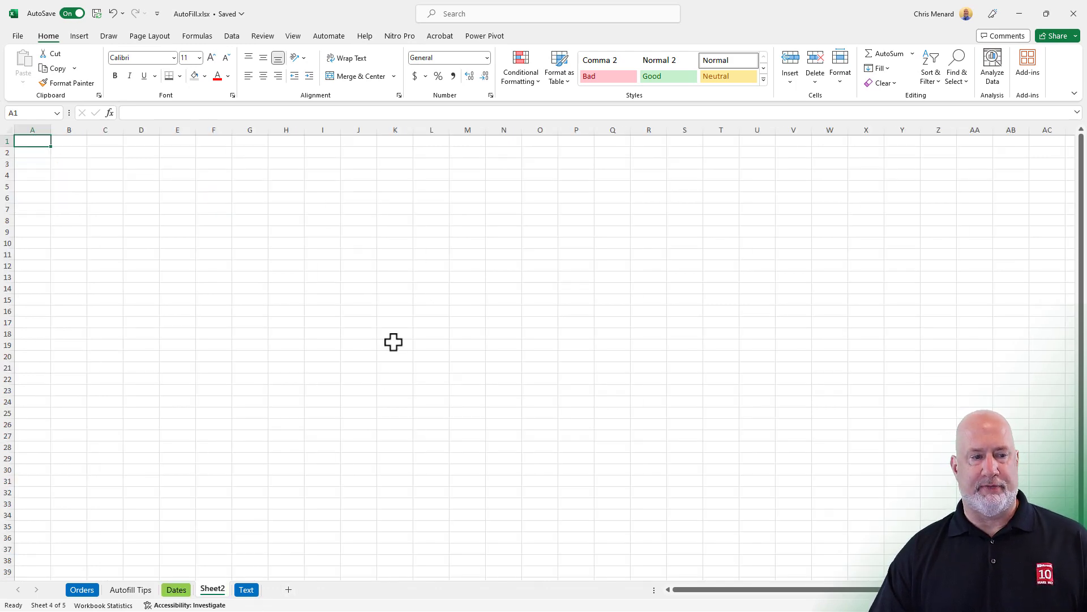
pyautogui.scroll(4, 308, 275)
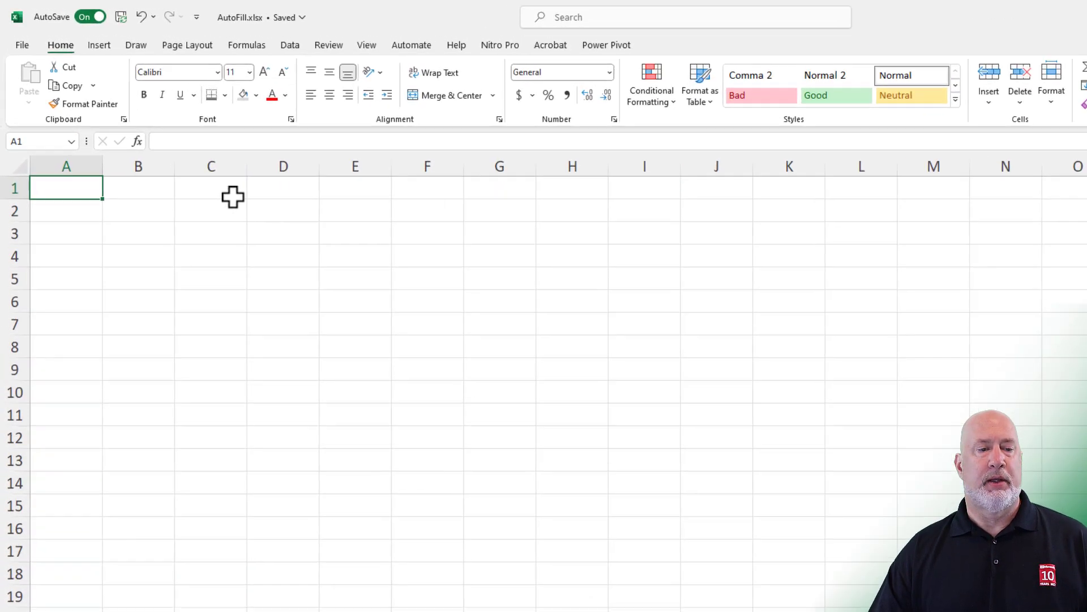
pyautogui.click(264, 190)
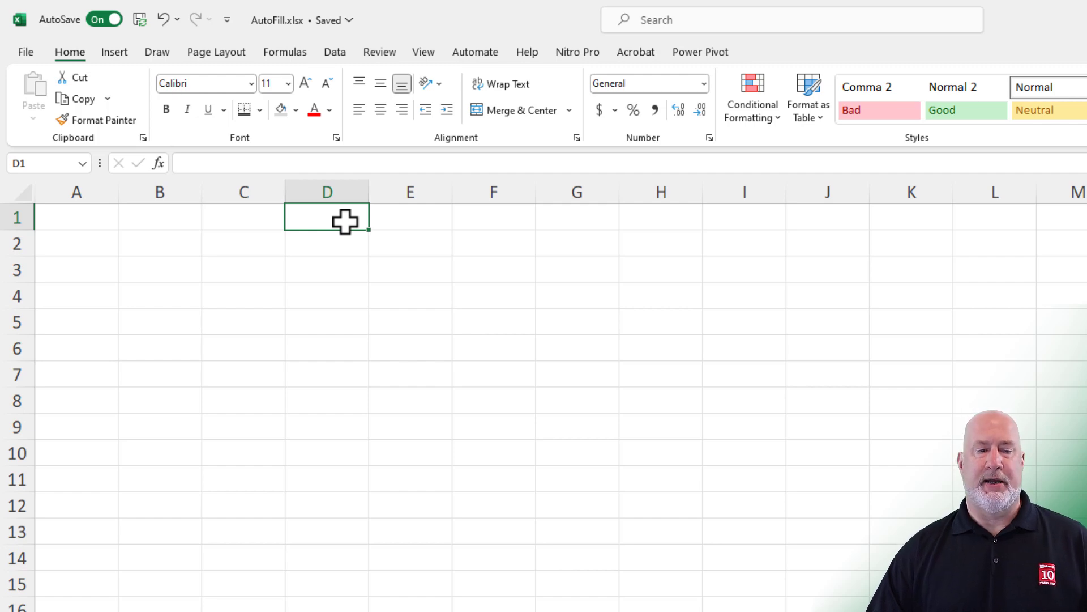
pyautogui.write('7/')
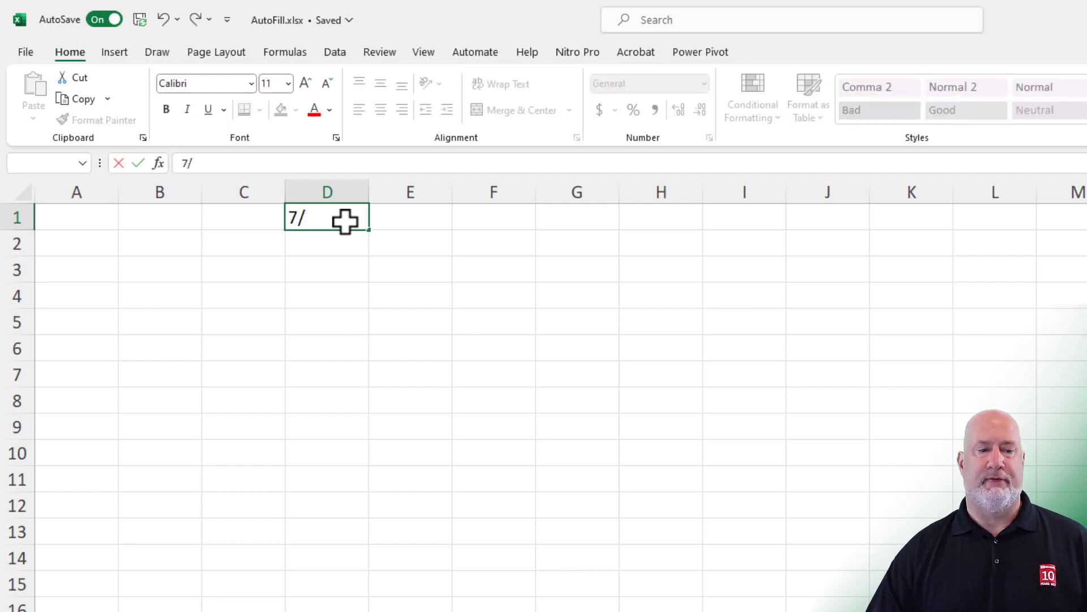
pyautogui.write('1/2024')
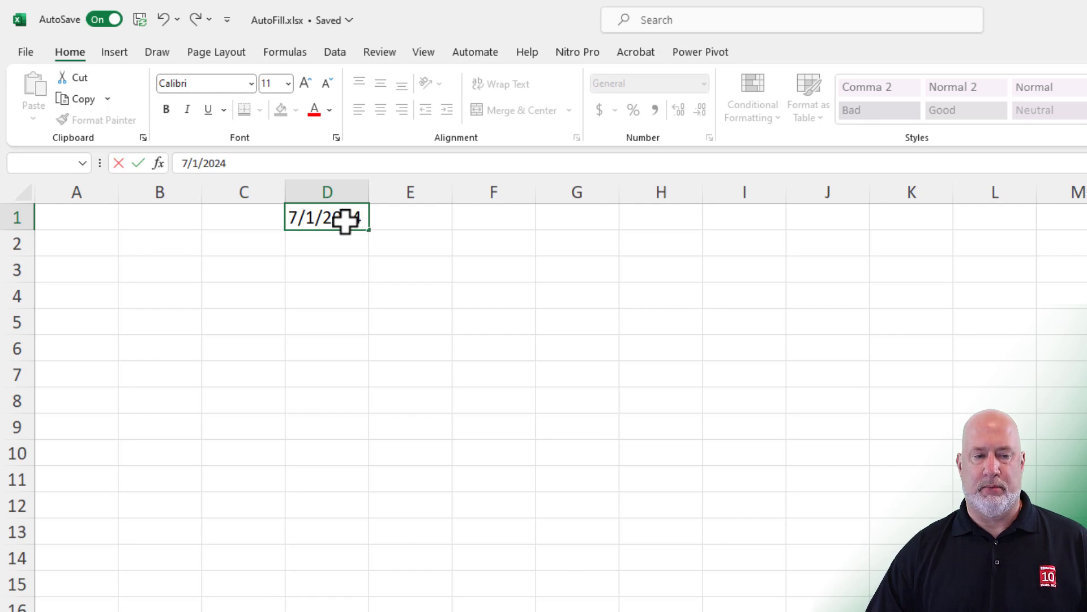
pyautogui.press('Return')
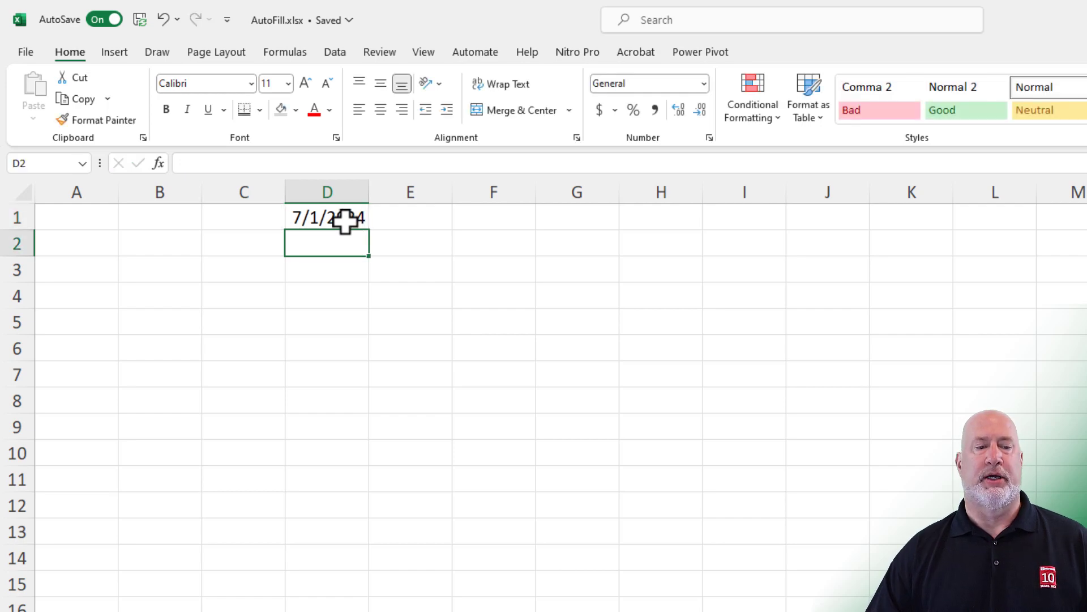
# Step: Fill D1 down to D16 as daily dates through 7/16/2024, and autofit column D
pyautogui.click(346, 218)
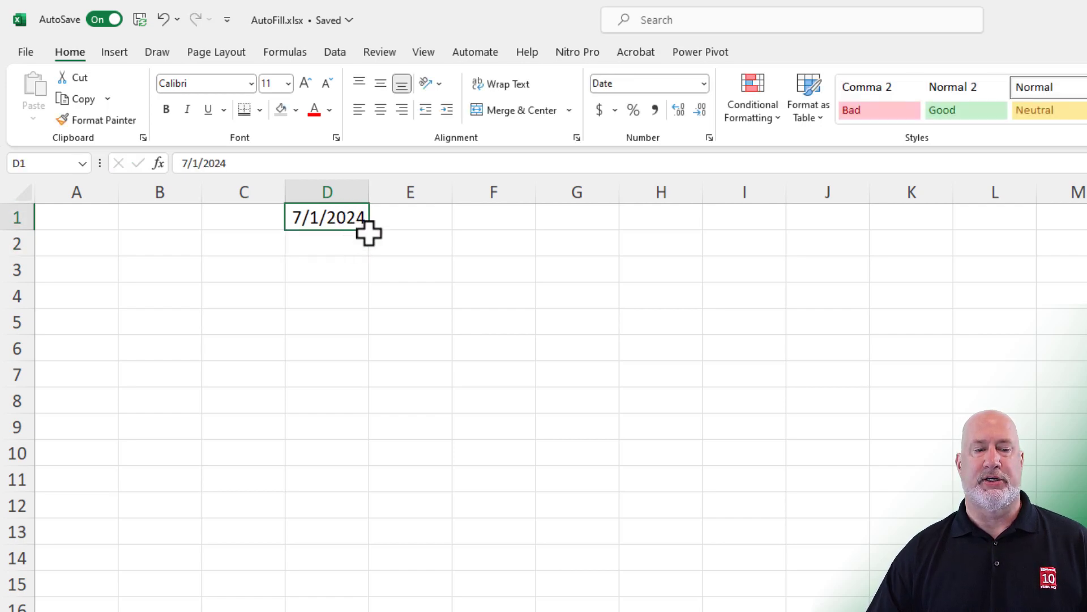
pyautogui.moveTo(372, 235); pyautogui.dragTo(368, 605)
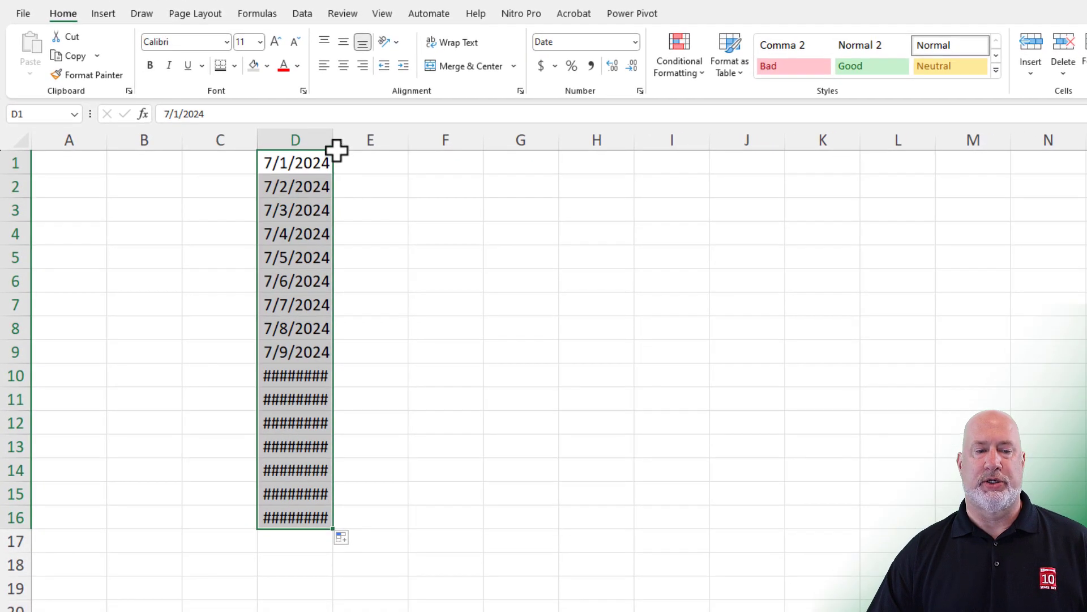
pyautogui.moveTo(333, 145); pyautogui.dragTo(370, 144)
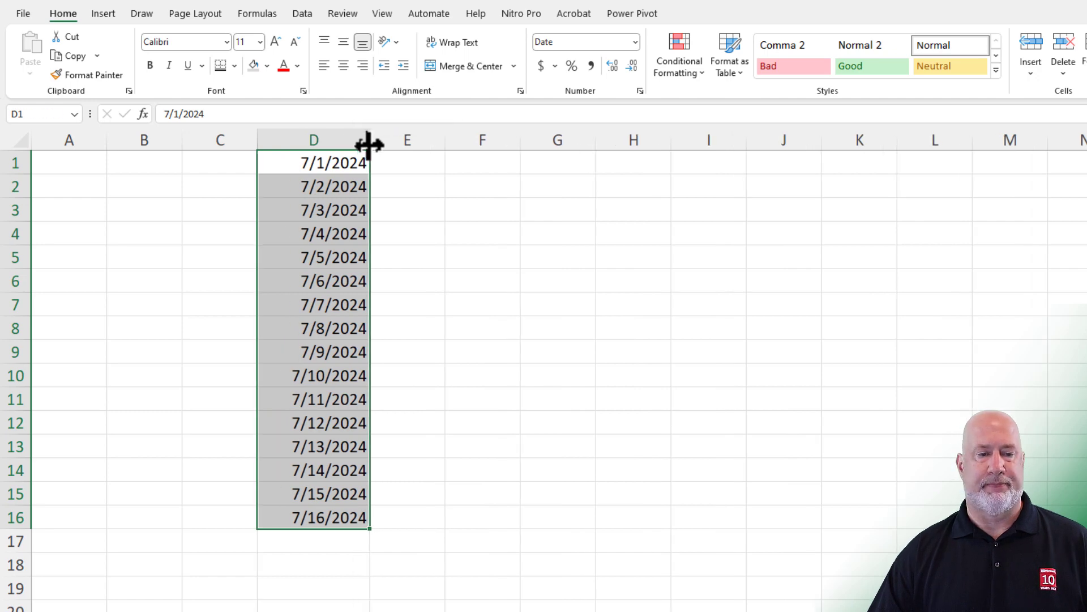
pyautogui.doubleClick(368, 144)
pyautogui.click(385, 167)
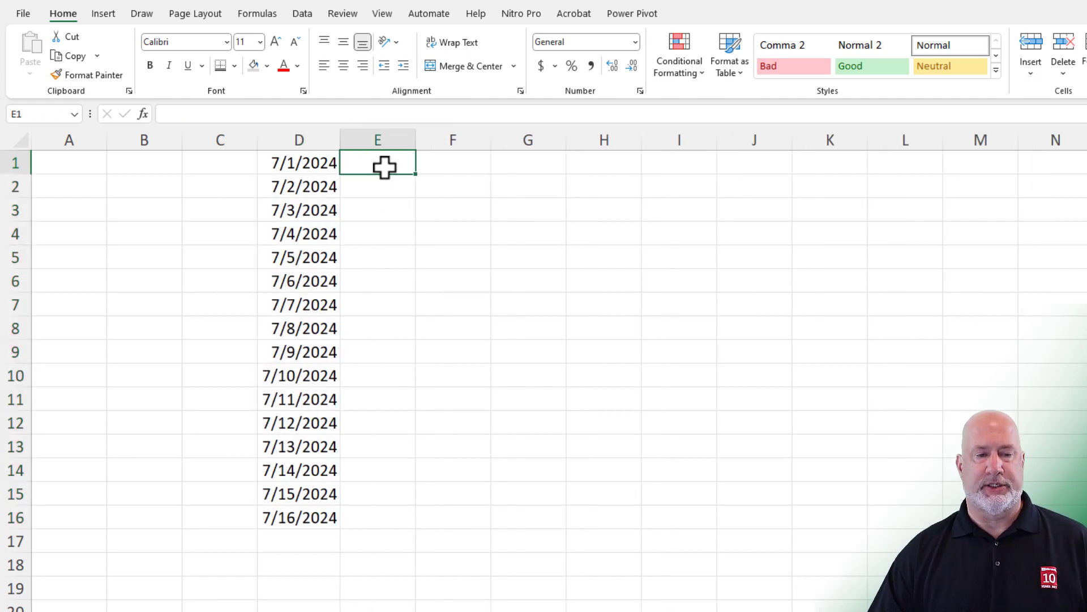
# Step: Enter 7/1/2024 in E1 and copy that same date unchanged down to E16
pyautogui.write('7/1/2024')
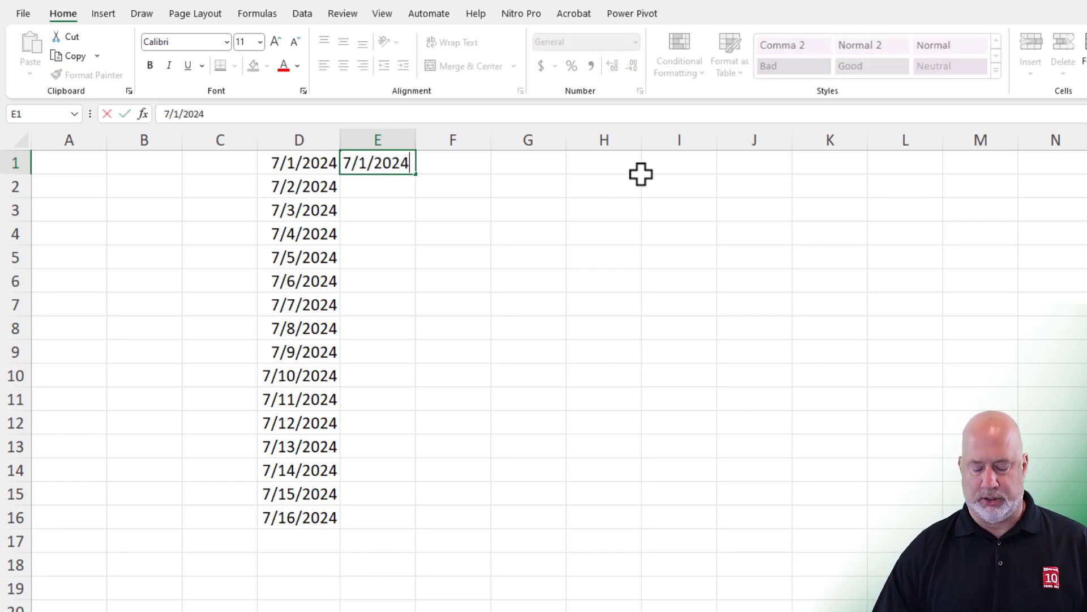
pyautogui.hotkey('ctrl', 'Return')
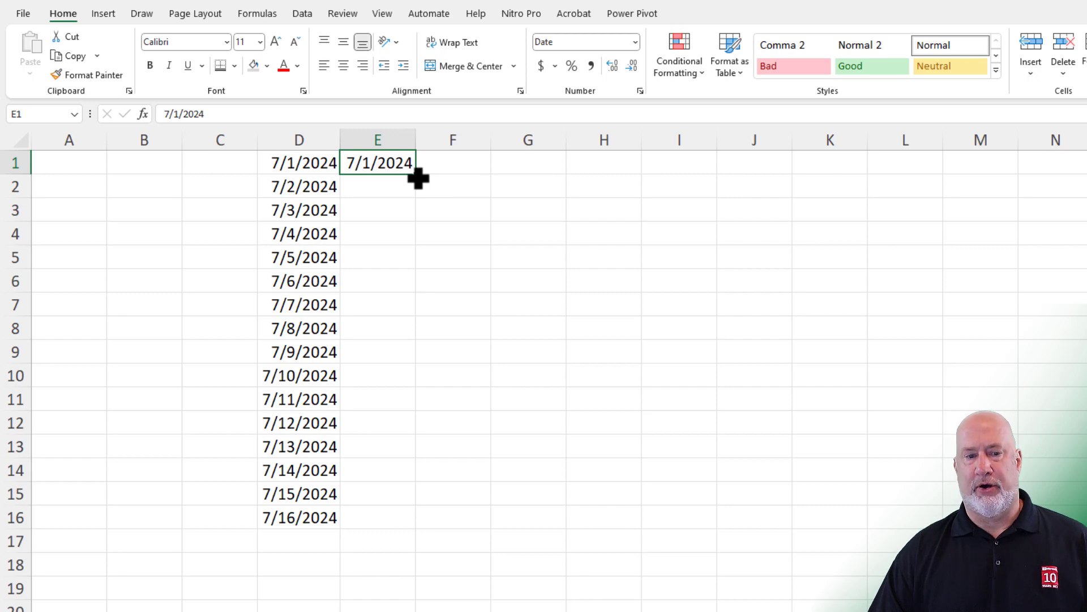
pyautogui.moveTo(422, 209); pyautogui.dragTo(402, 536)
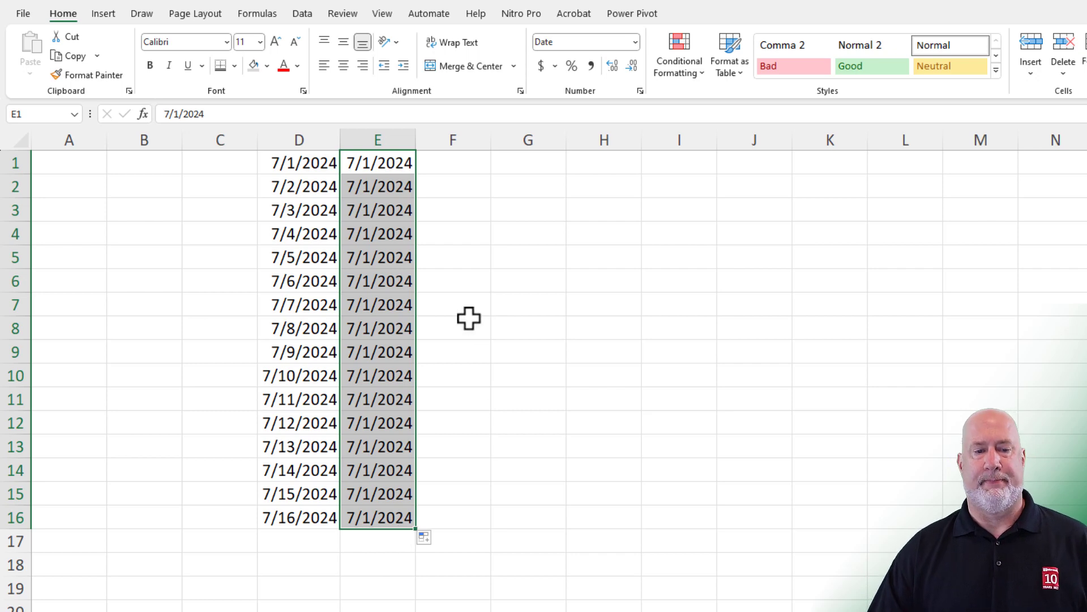
pyautogui.click(540, 165)
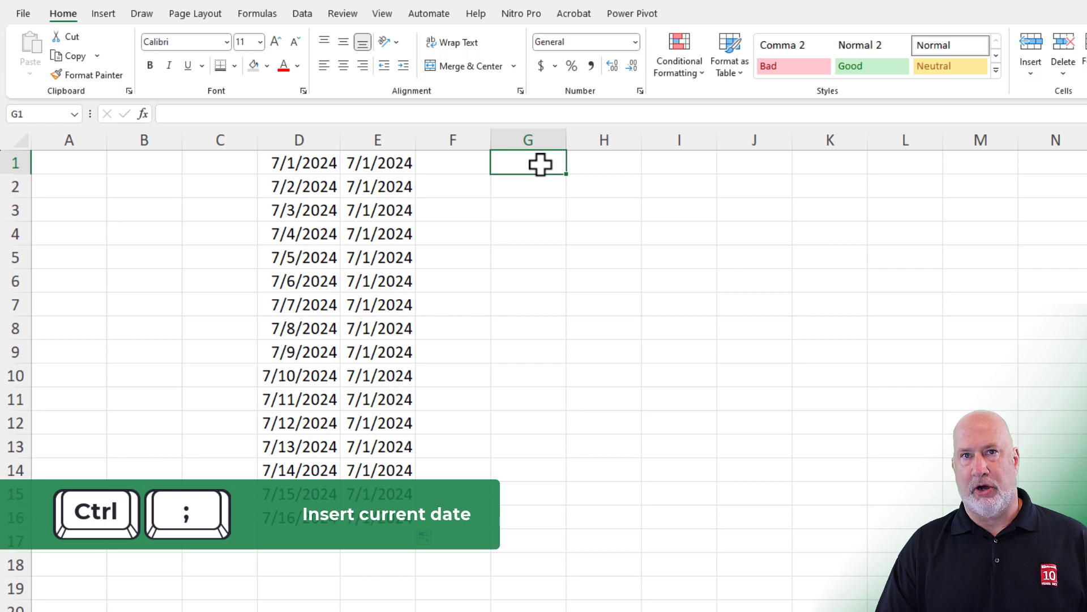
# Step: Insert the current date, 5/21/2023, into cell G1
pyautogui.hotkey('ctrl', ';')
pyautogui.press('Return')
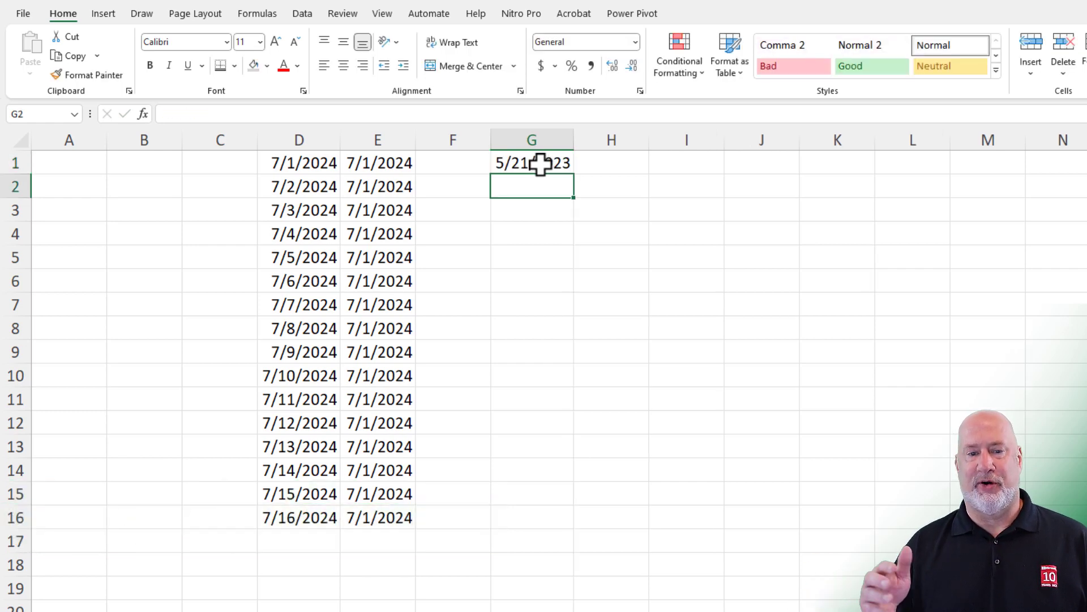
pyautogui.click(541, 164)
# Step: Insert the current time, 8:47 AM, into cell G2
pyautogui.press('Down')
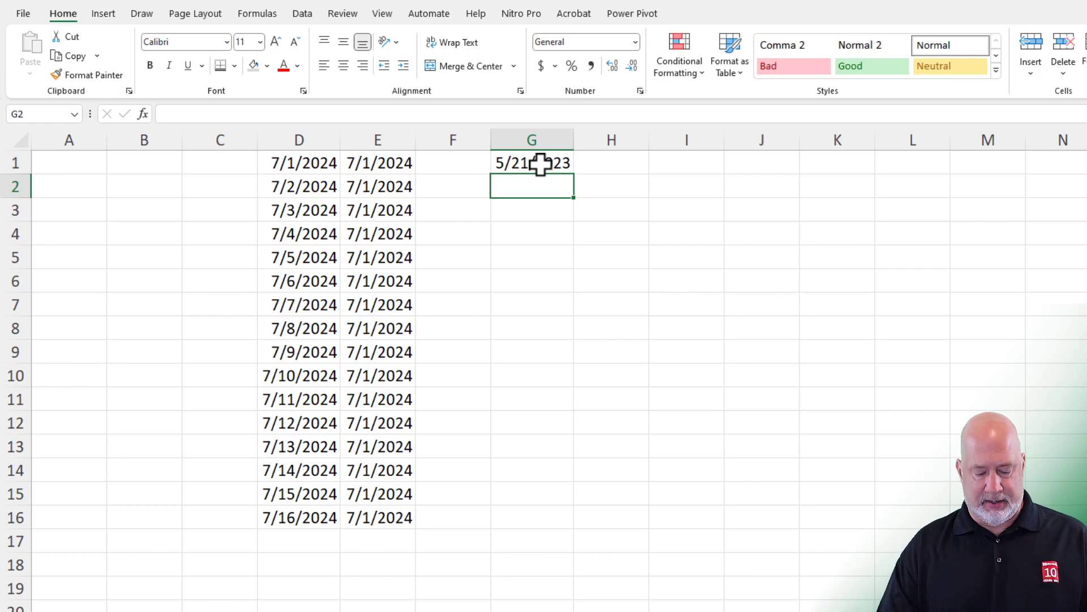
pyautogui.hotkey('ctrl', 'shift', ';')
pyautogui.press('Return')
pyautogui.press('Return')
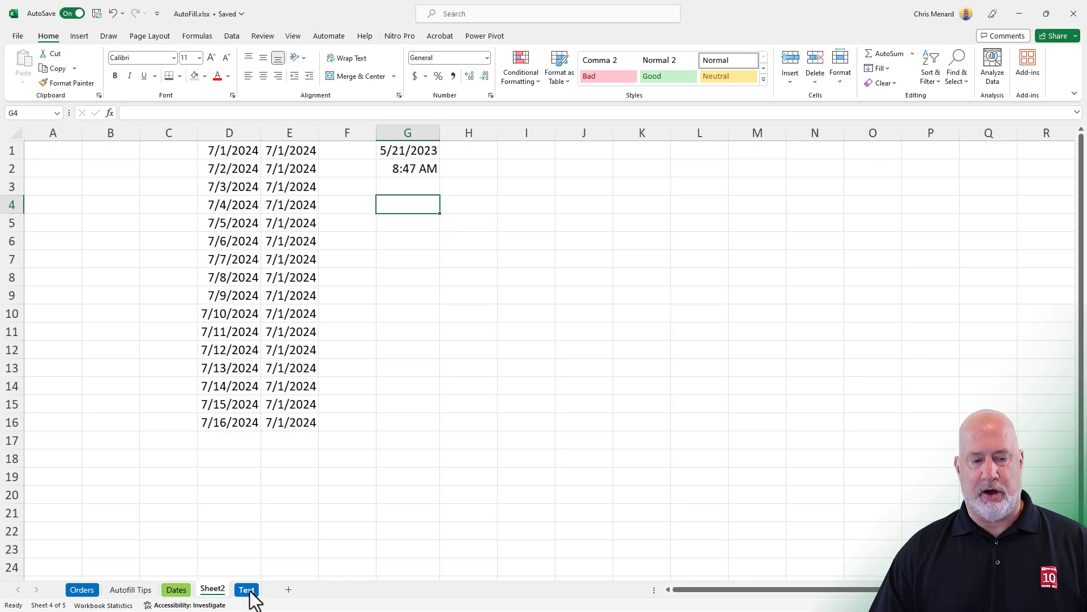
# Step: On the Text sheet, enter GA, FL and CA in C1:C3, then select them
pyautogui.click(248, 591)
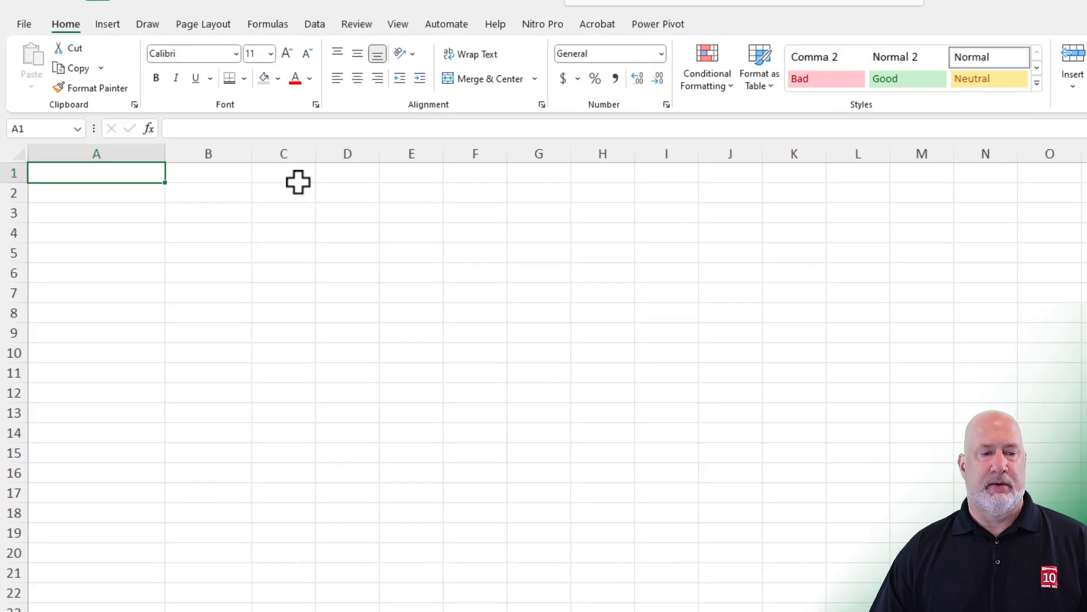
pyautogui.click(298, 182)
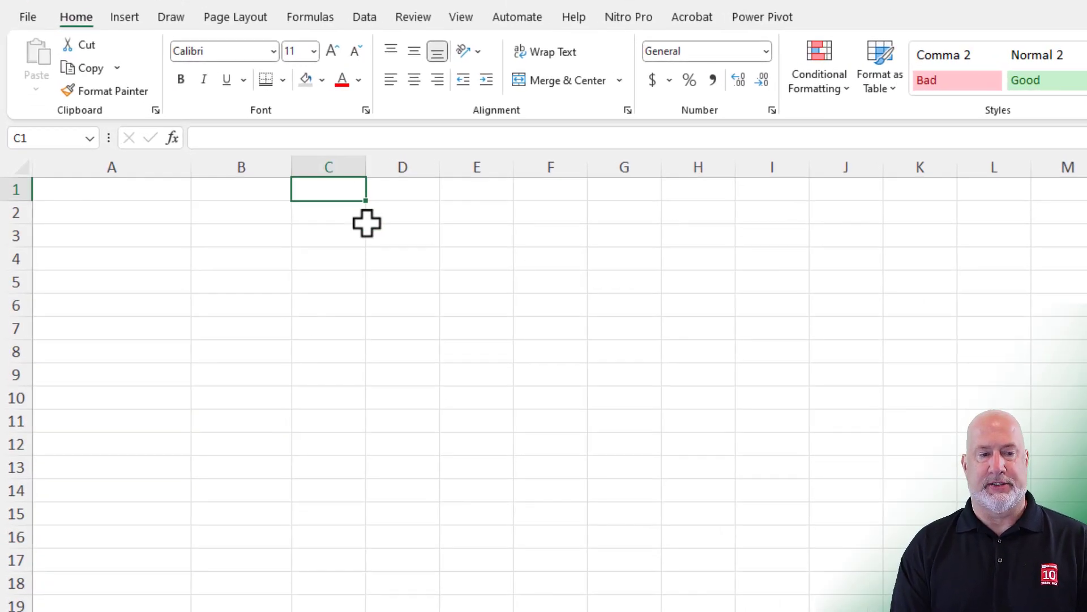
pyautogui.write('GA')
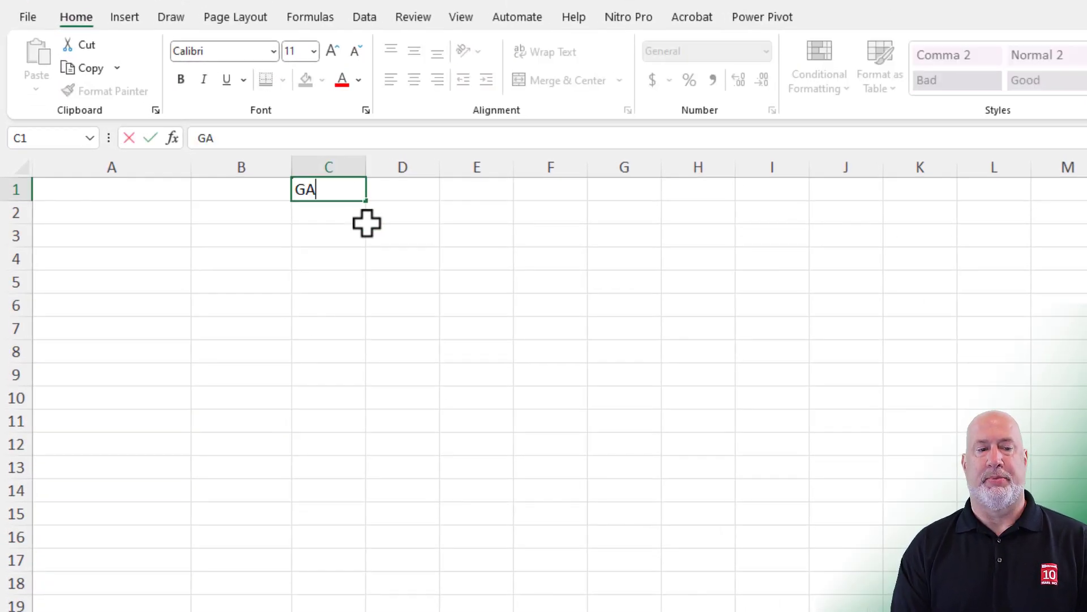
pyautogui.press('Return')
pyautogui.write('FL')
pyautogui.press('Return')
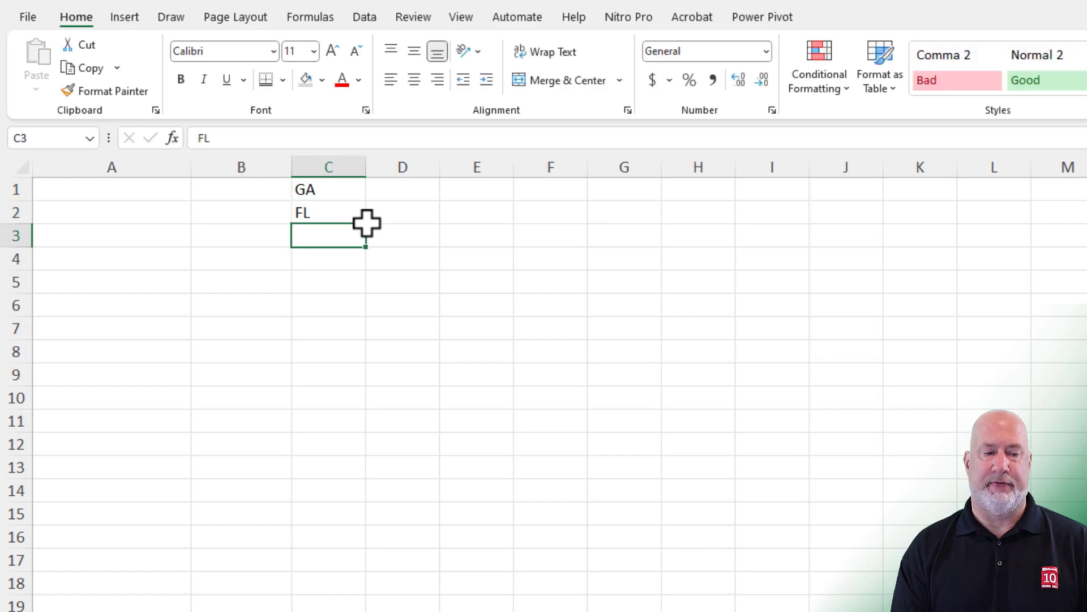
pyautogui.write('CA')
pyautogui.press('Return')
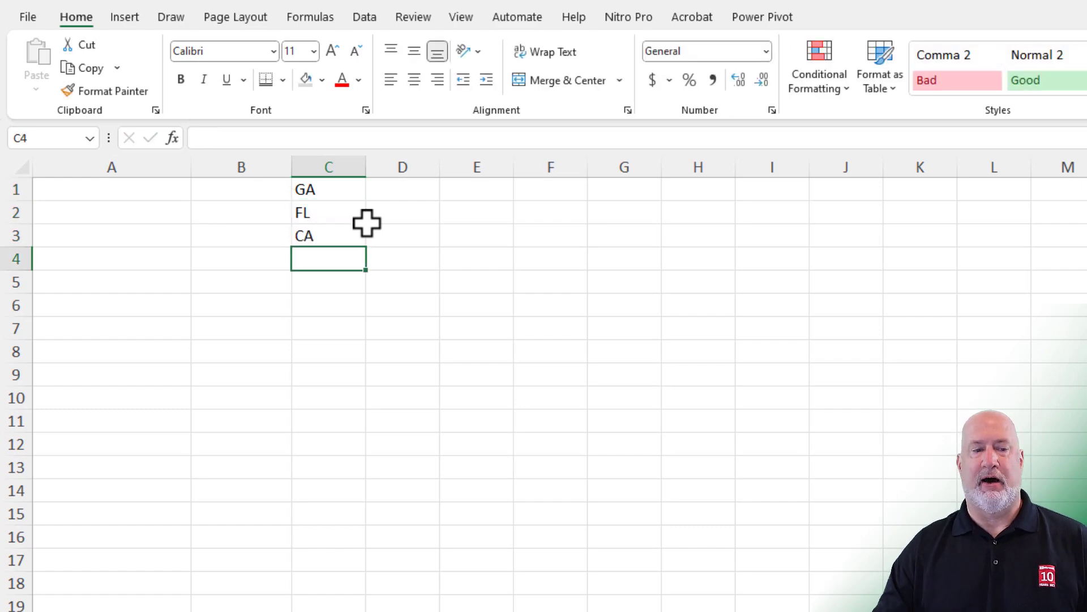
pyautogui.moveTo(347, 187); pyautogui.dragTo(369, 526)
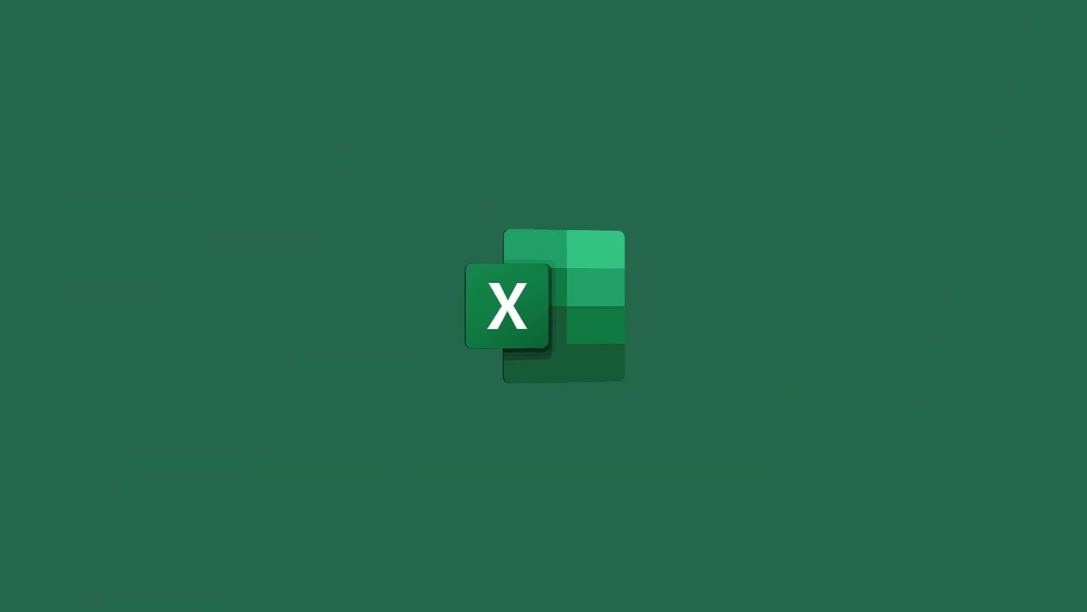